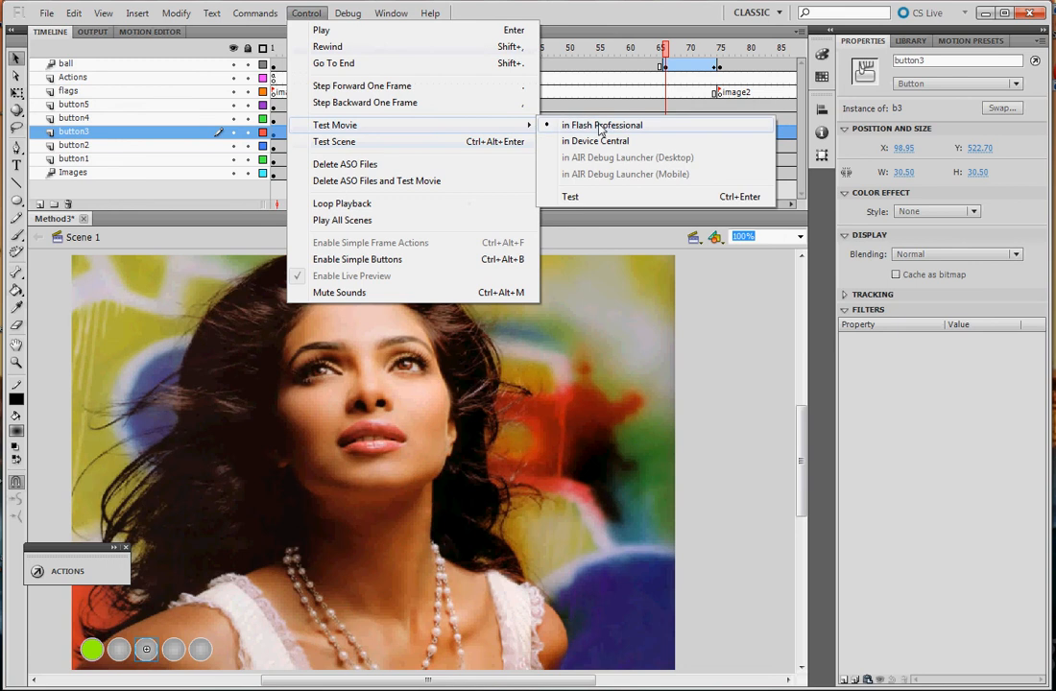
Step: Test the movie in Flash Professional, try the second navigation button in the preview, and close the preview
left_click(576, 126)
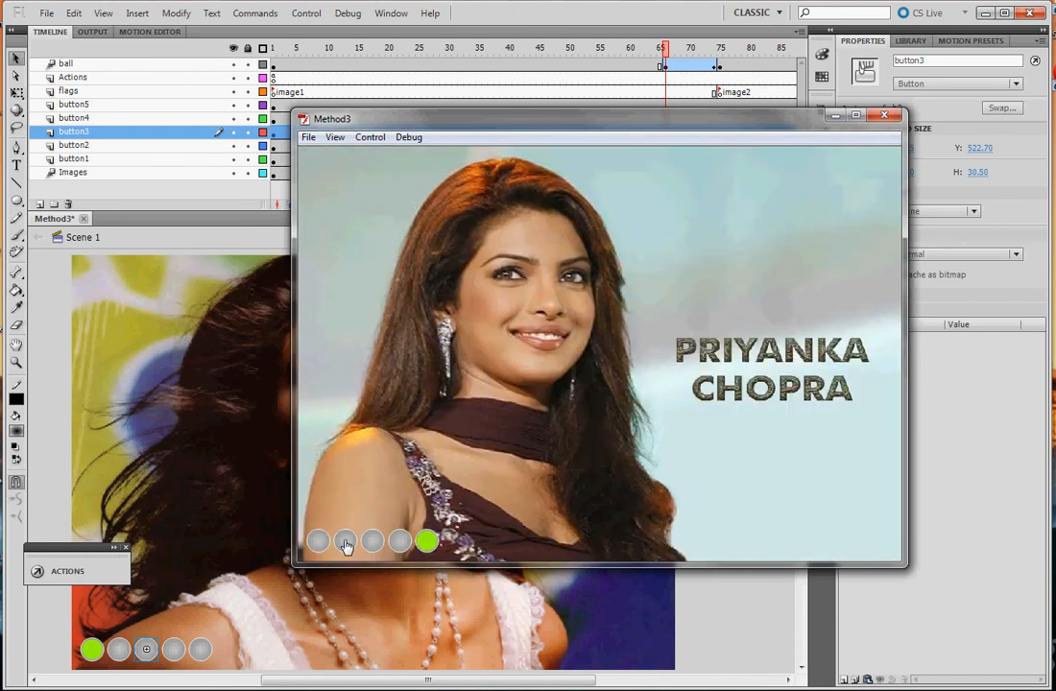
left_click(345, 543)
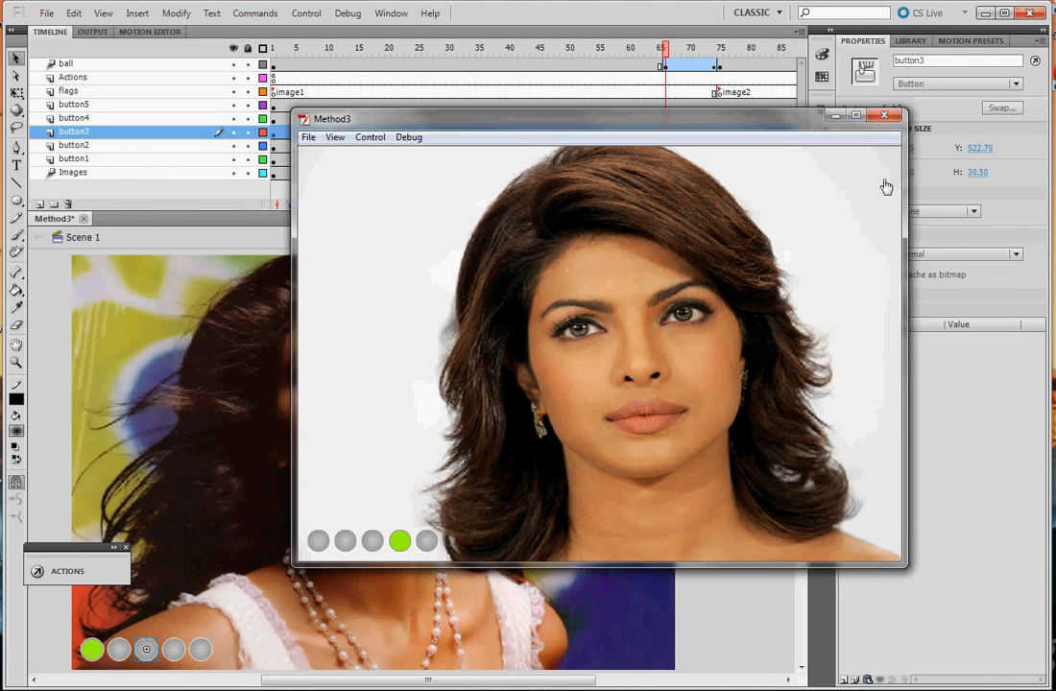
left_click(884, 115)
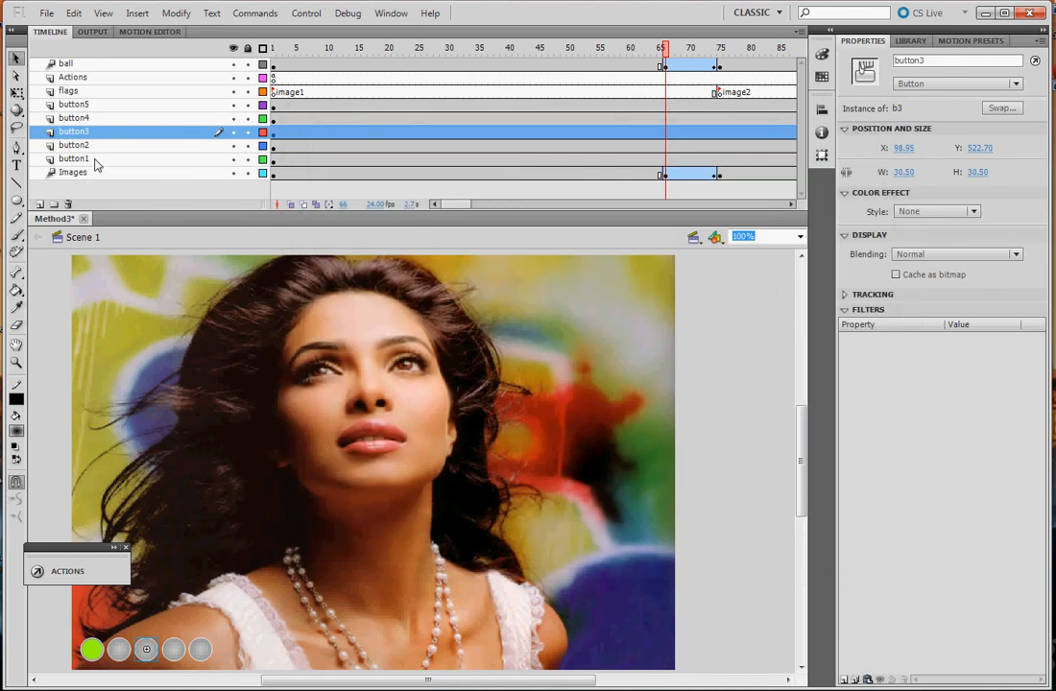
Step: Examine the first image on the Images layer at frames 1, 66 and 74, including its motion tween and alpha effect
left_click(87, 172)
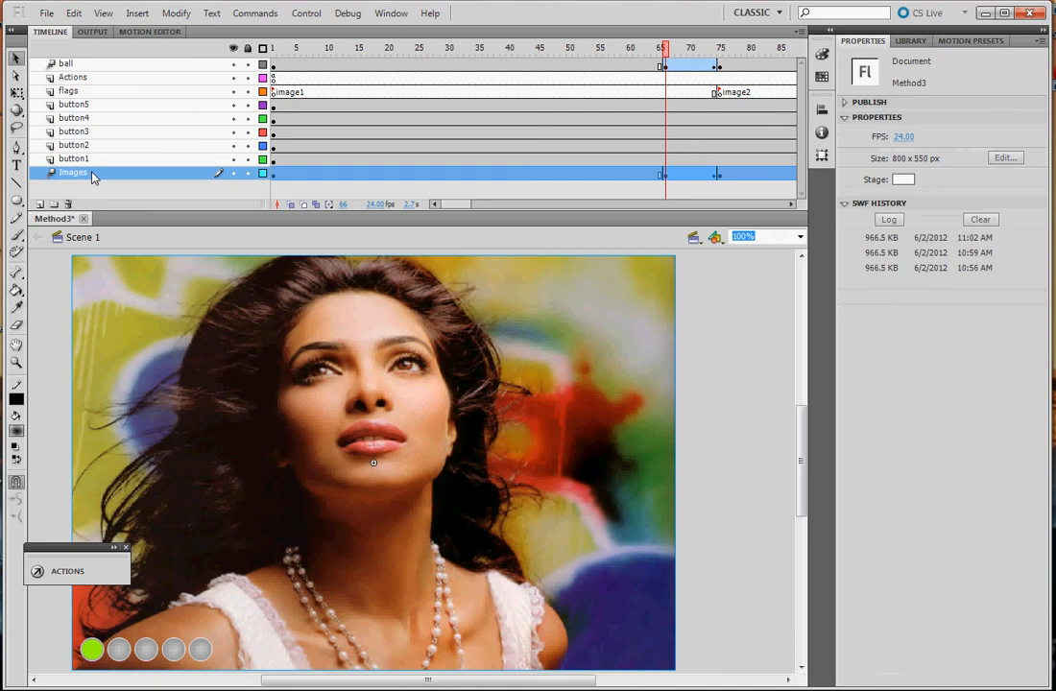
left_click(304, 188)
left_click(275, 177)
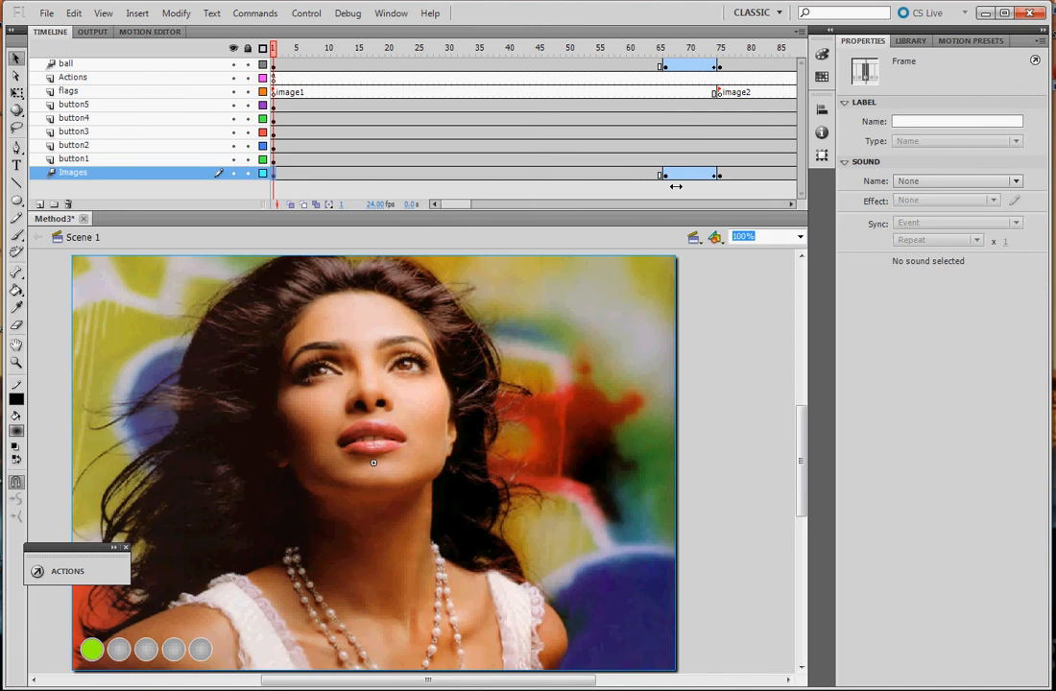
left_click(667, 178)
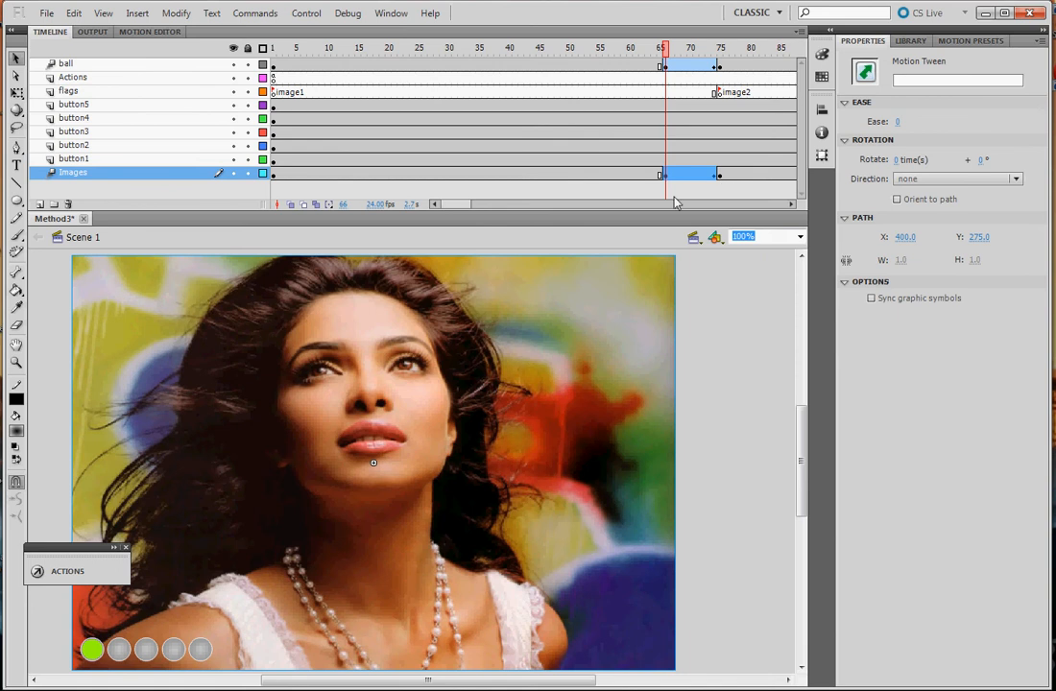
left_click(275, 175)
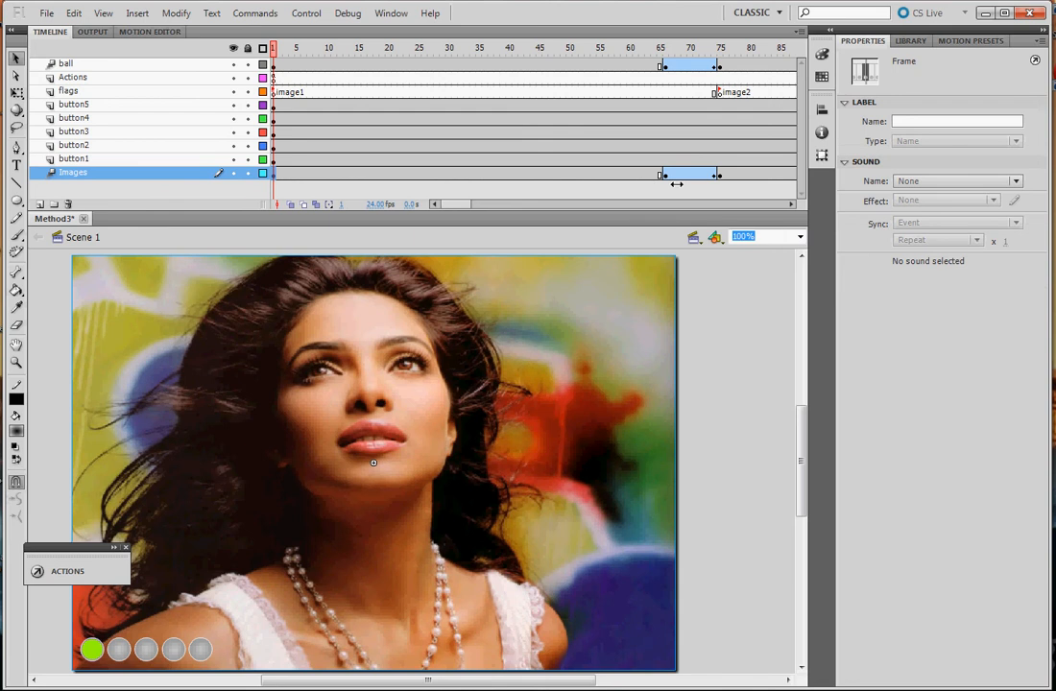
left_click(673, 178)
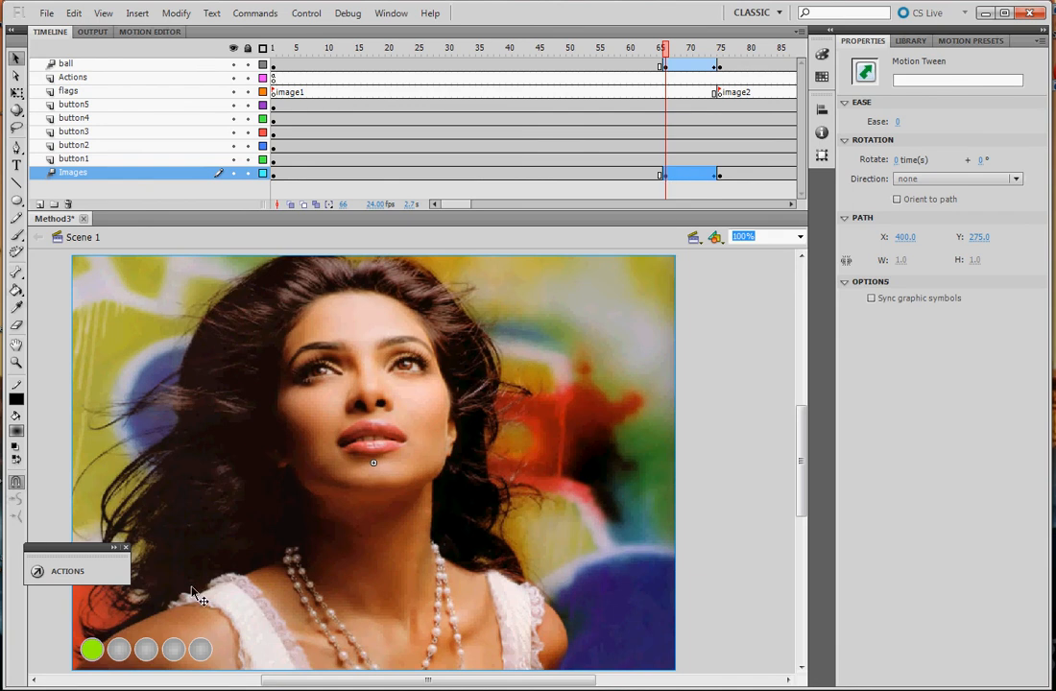
left_click(437, 518)
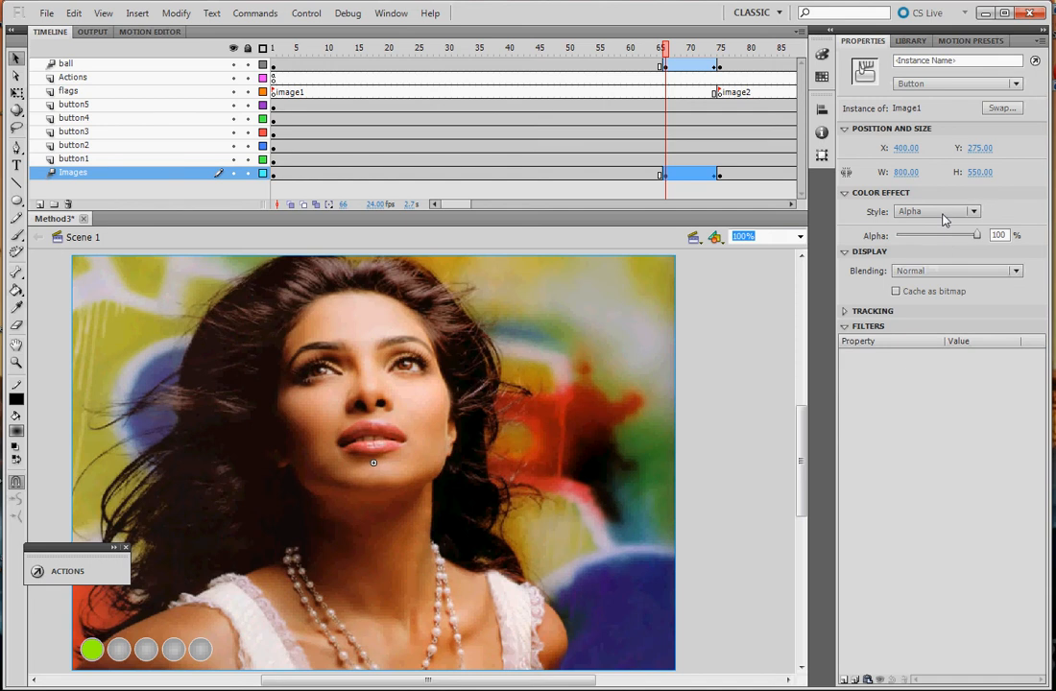
left_click(714, 177)
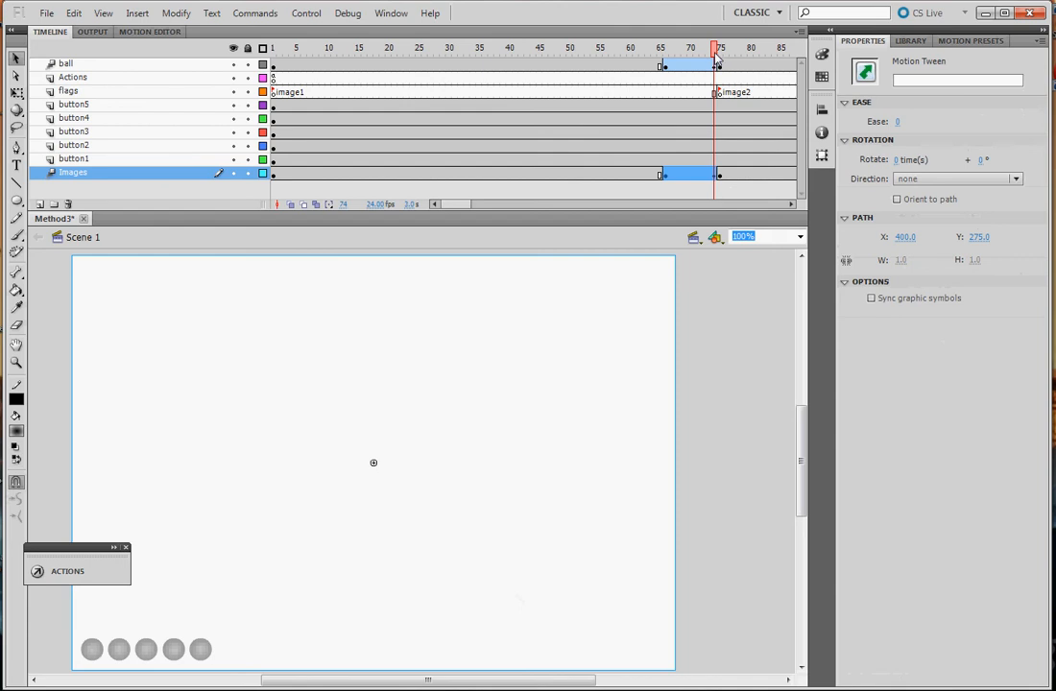
mouse_move(716, 56)
left_mouse_down()
mouse_move(673, 62)
mouse_move(715, 64)
left_mouse_up()
Step: Examine the second image on the Images layer from frame 75 through its fade-out tween between frames 140 and 149
left_click_drag(457, 204, 483, 212)
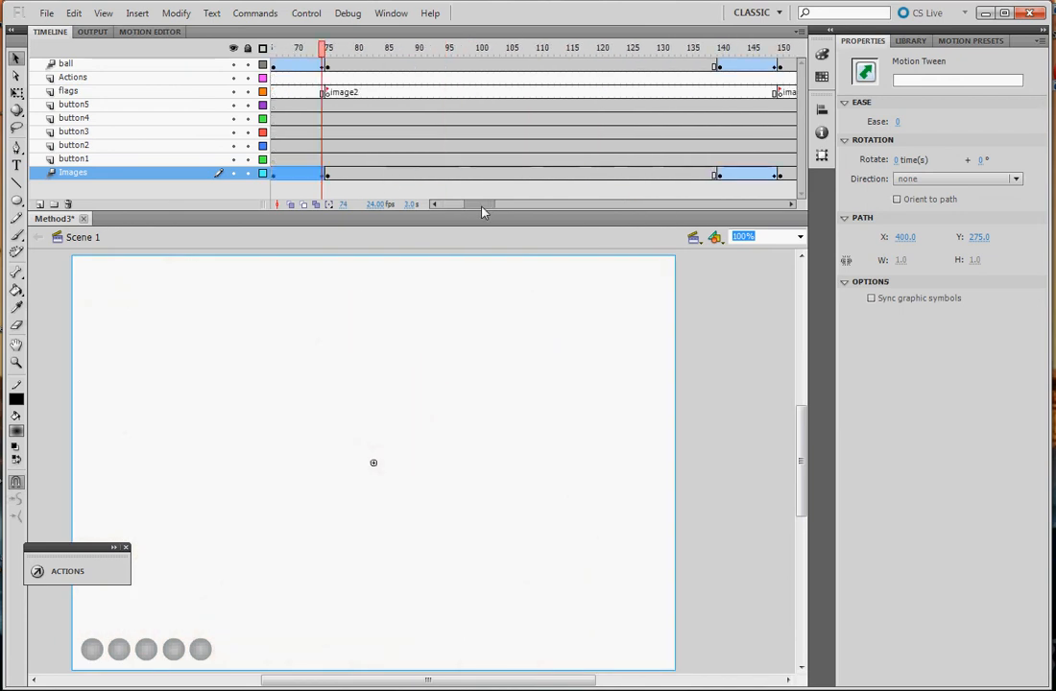
left_click(327, 174)
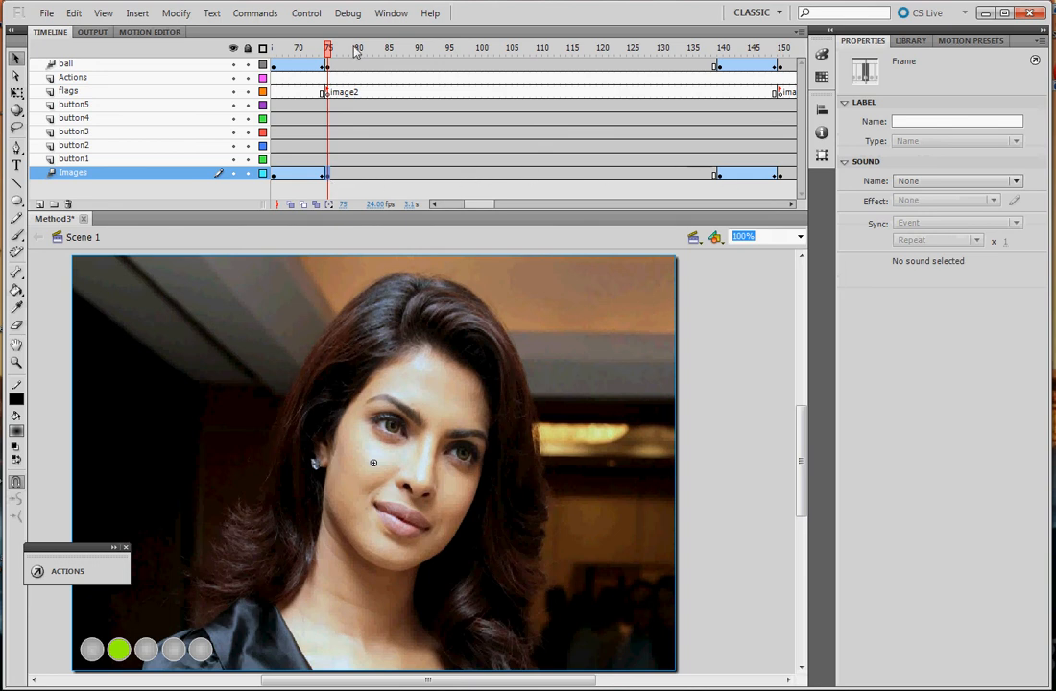
left_click_drag(331, 51, 723, 70)
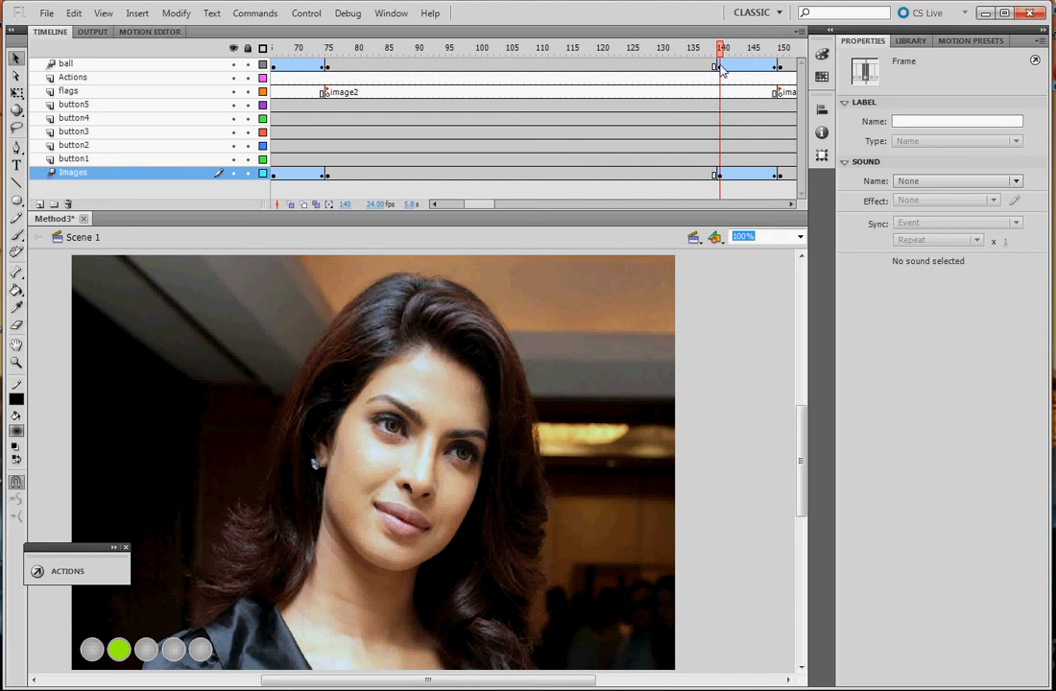
left_click(706, 194)
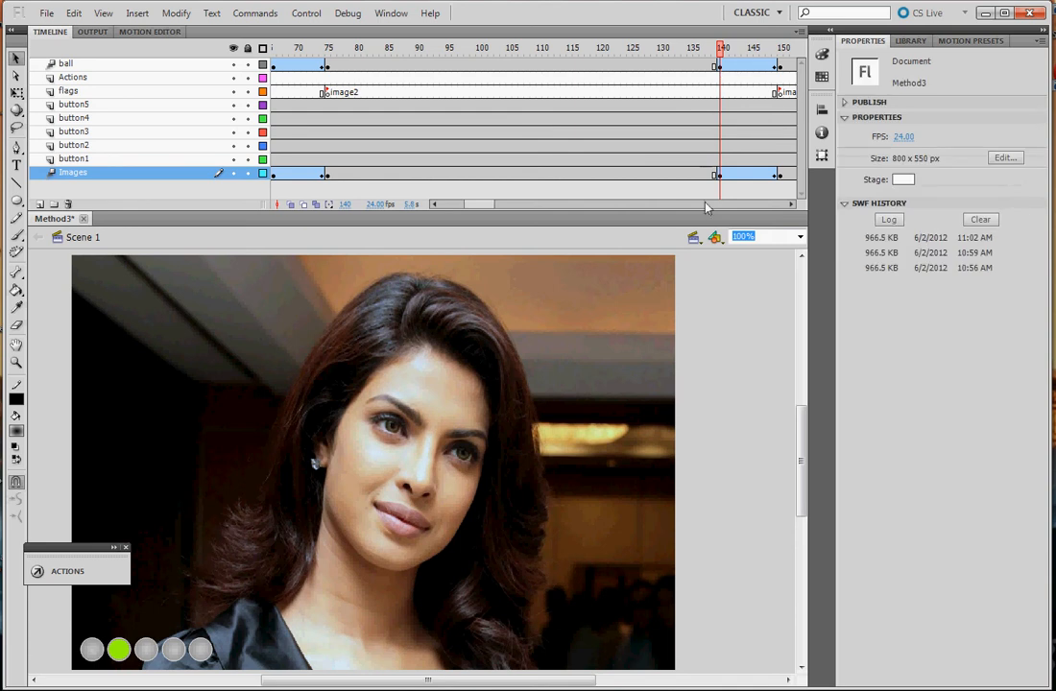
left_click(777, 176)
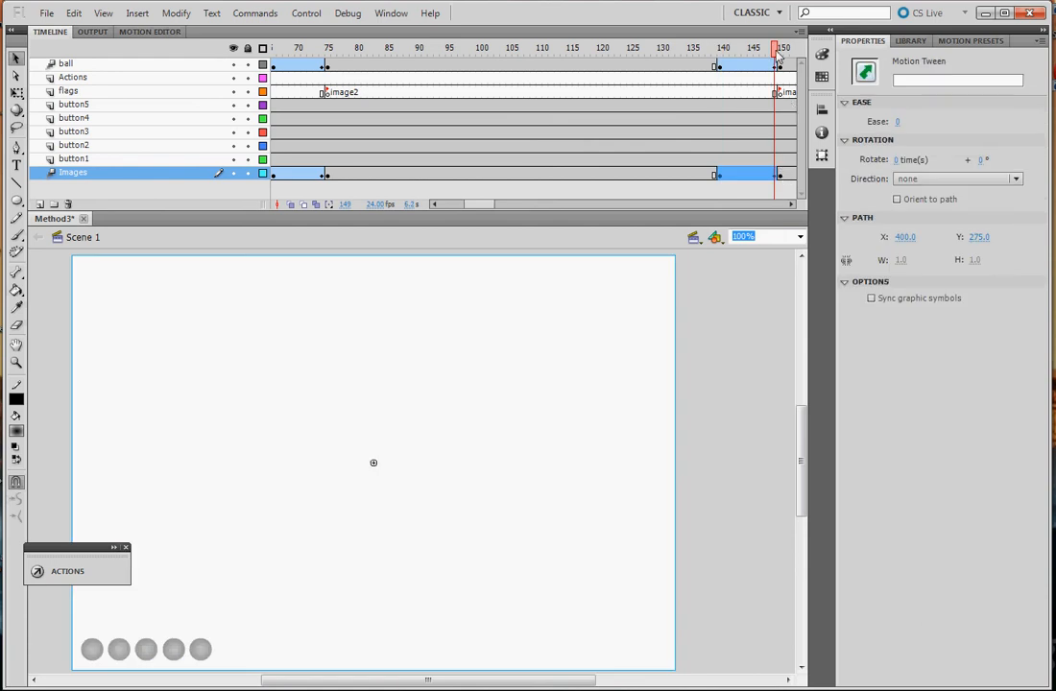
left_click_drag(778, 55, 750, 63)
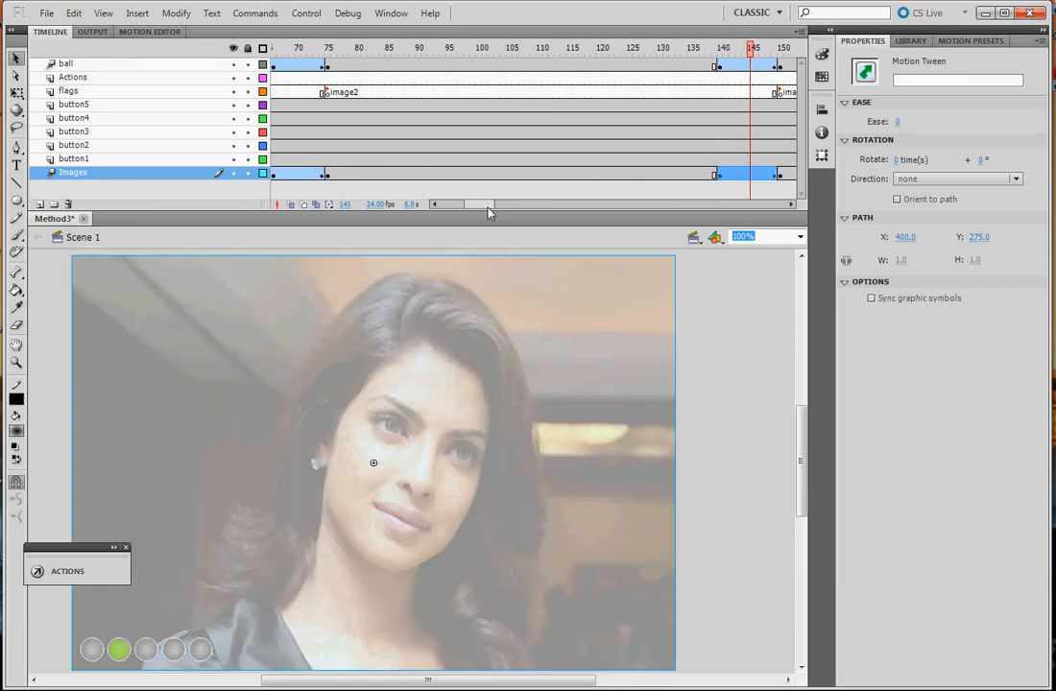
Step: Go through the layers button1 to button5 to see which stage button each one holds
left_click_drag(488, 211, 455, 209)
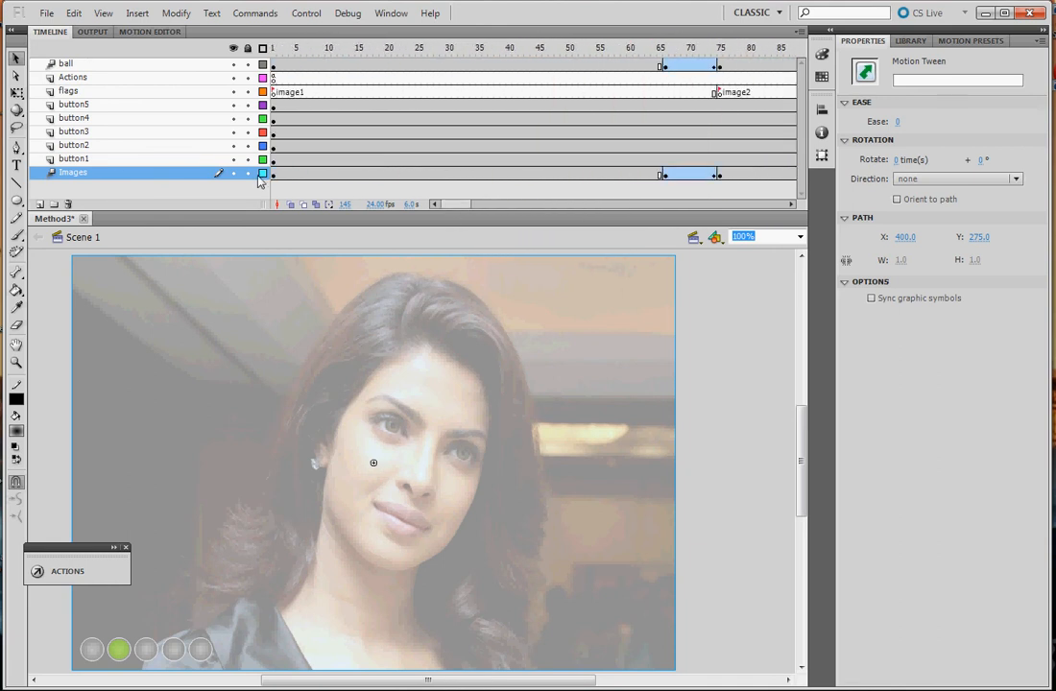
left_click(113, 162)
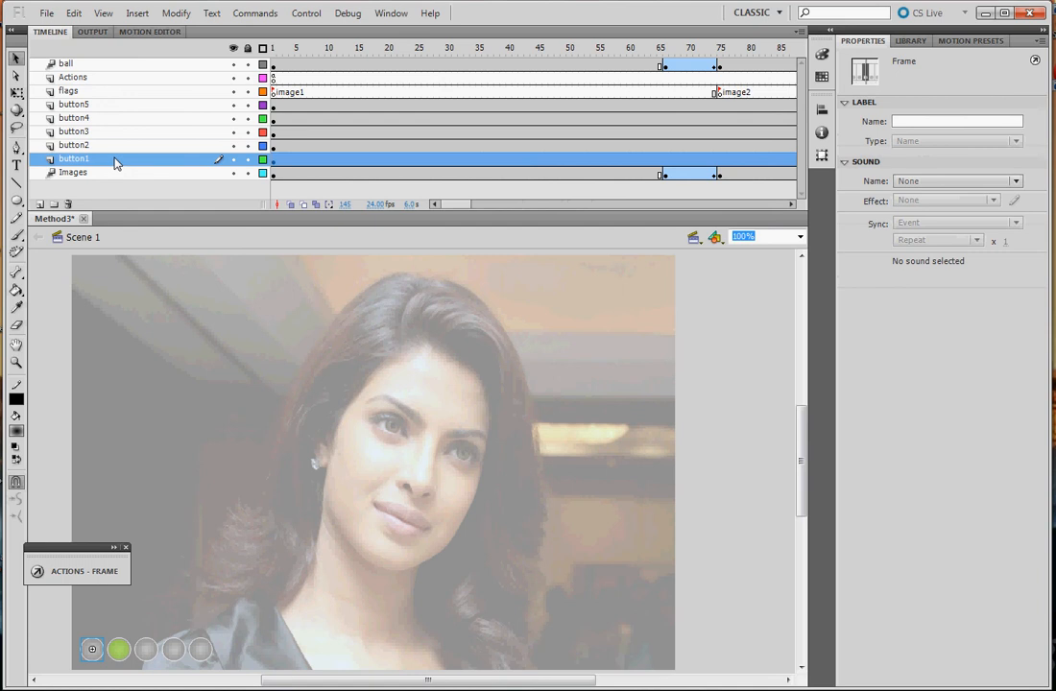
left_click(121, 145)
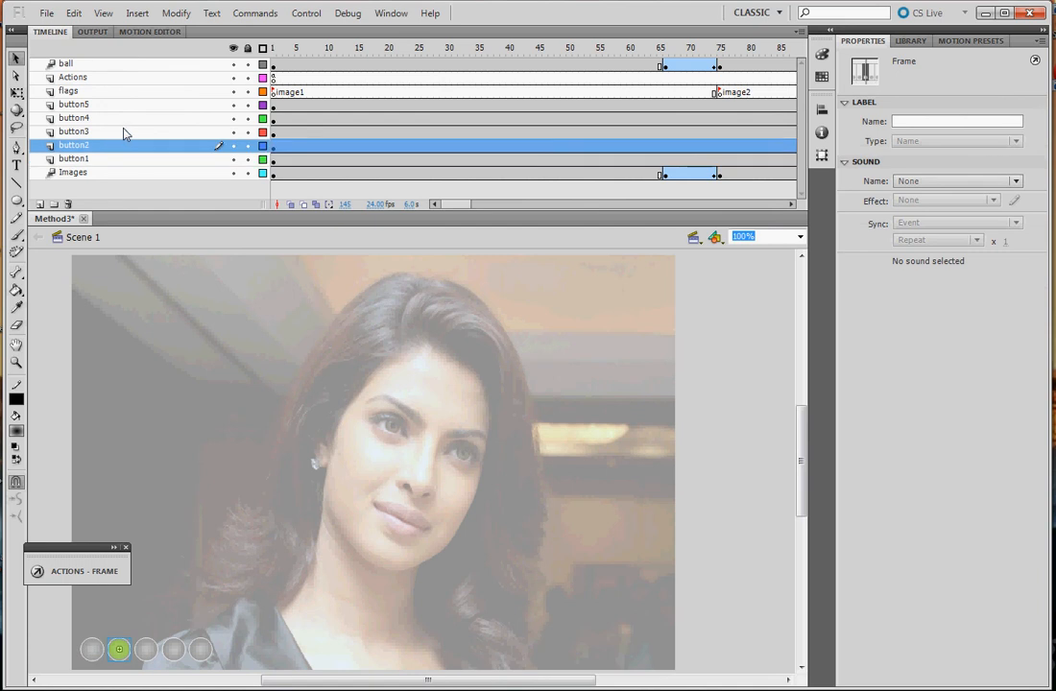
left_click(123, 133)
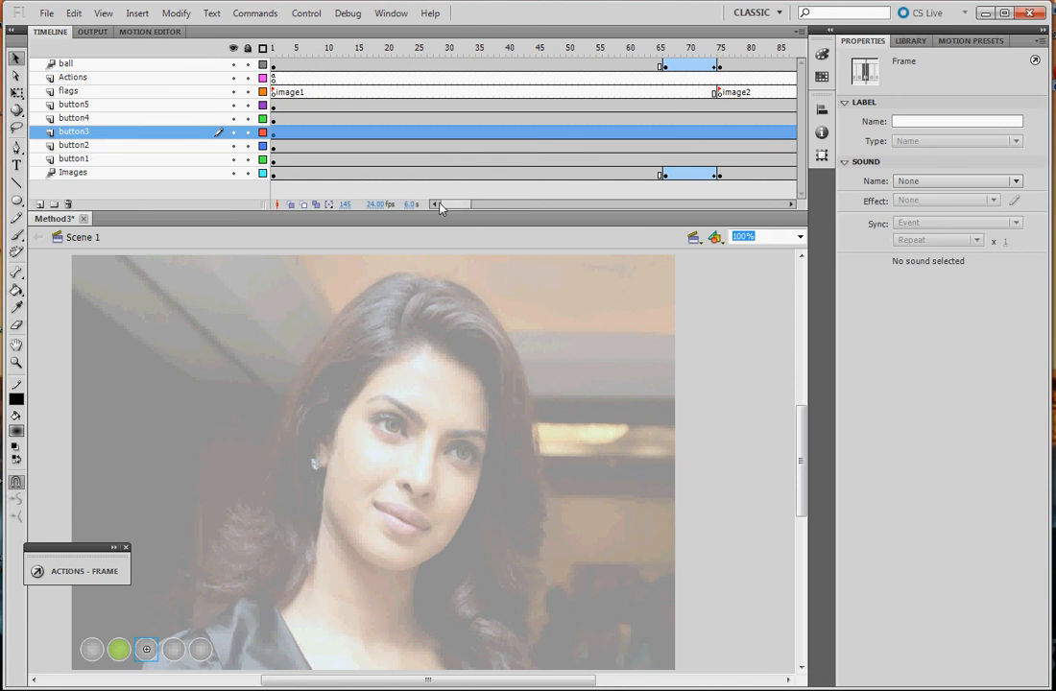
left_click(134, 164)
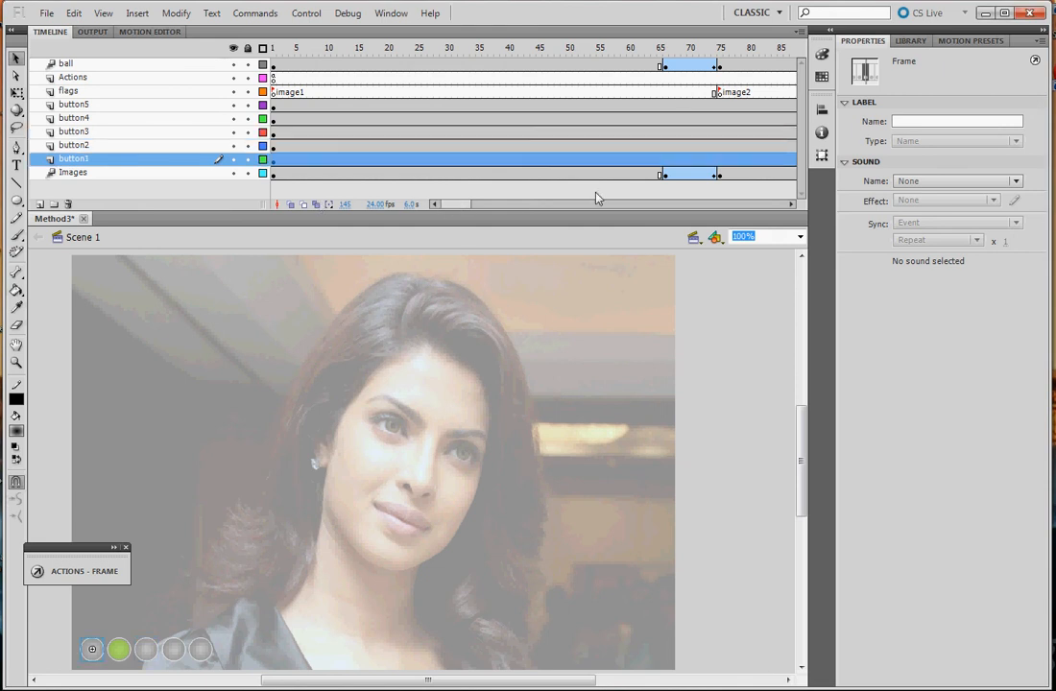
left_click(97, 145)
left_click(97, 131)
left_click(97, 118)
left_click(97, 105)
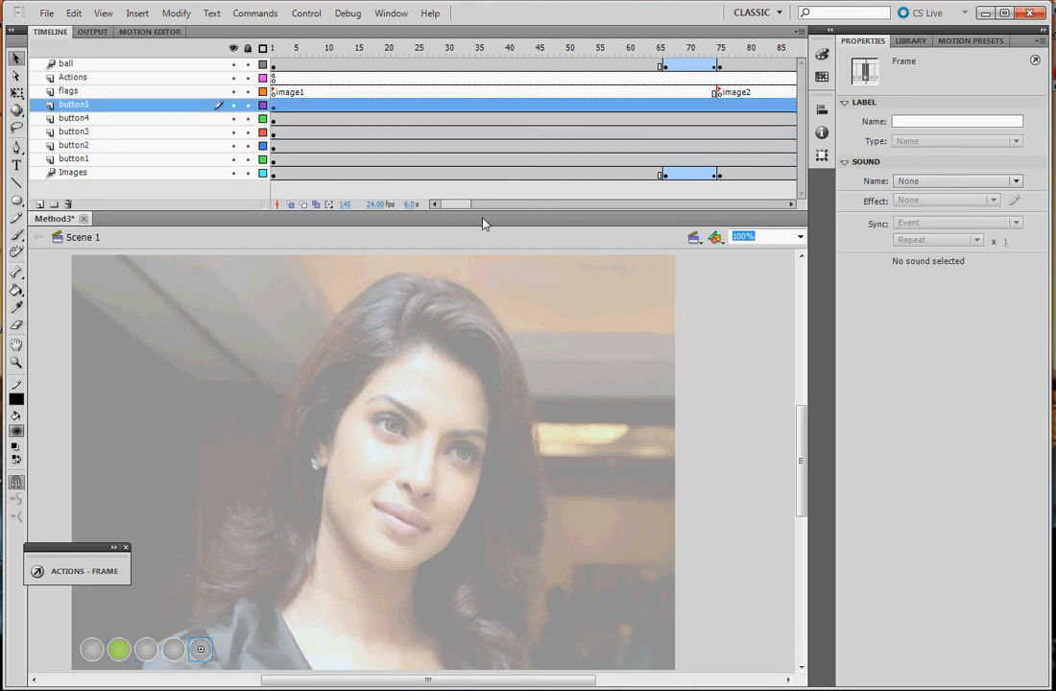
Step: Return the playhead to frame 1 and check the properties of the button2 to button5 instances on the stage
left_click_drag(449, 213, 503, 210)
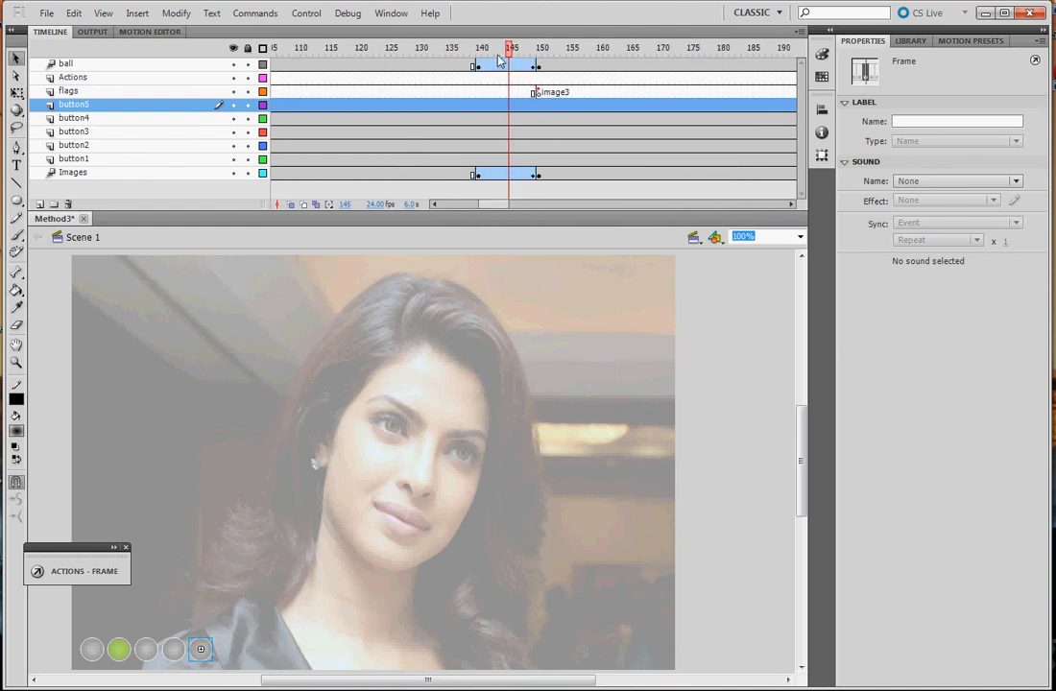
left_click_drag(509, 59, 236, 78)
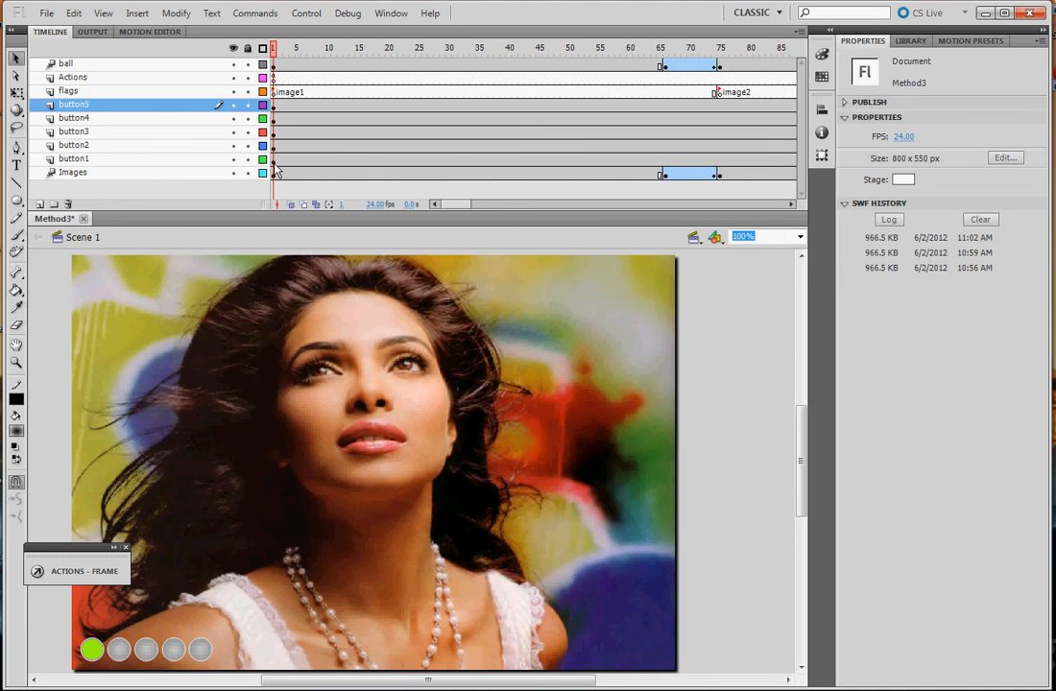
left_click(274, 160)
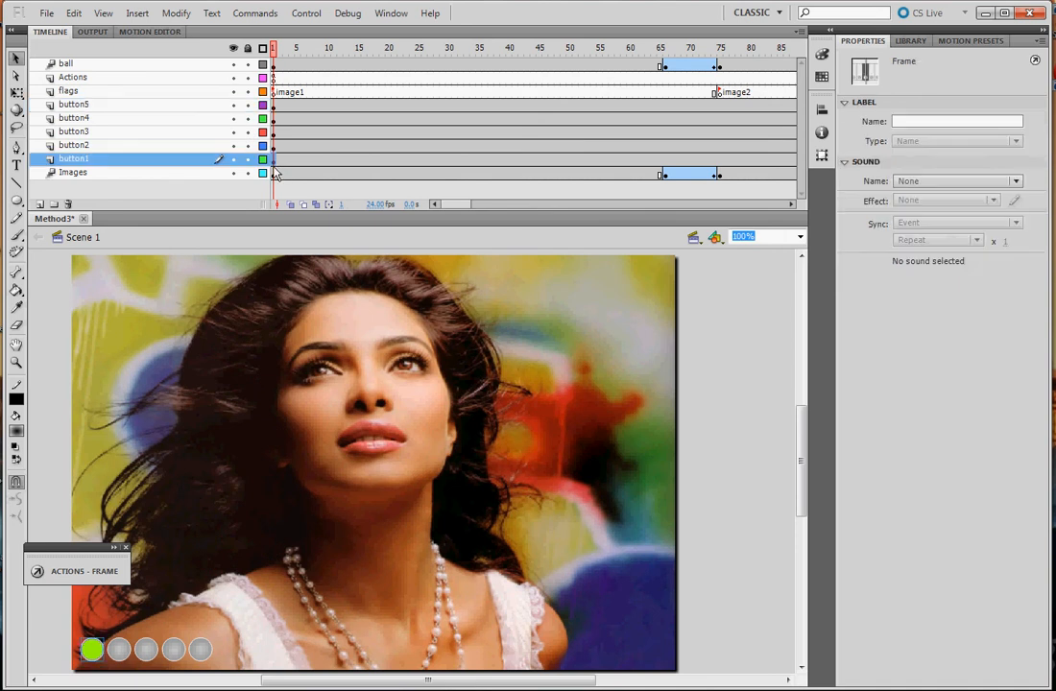
left_click(119, 653)
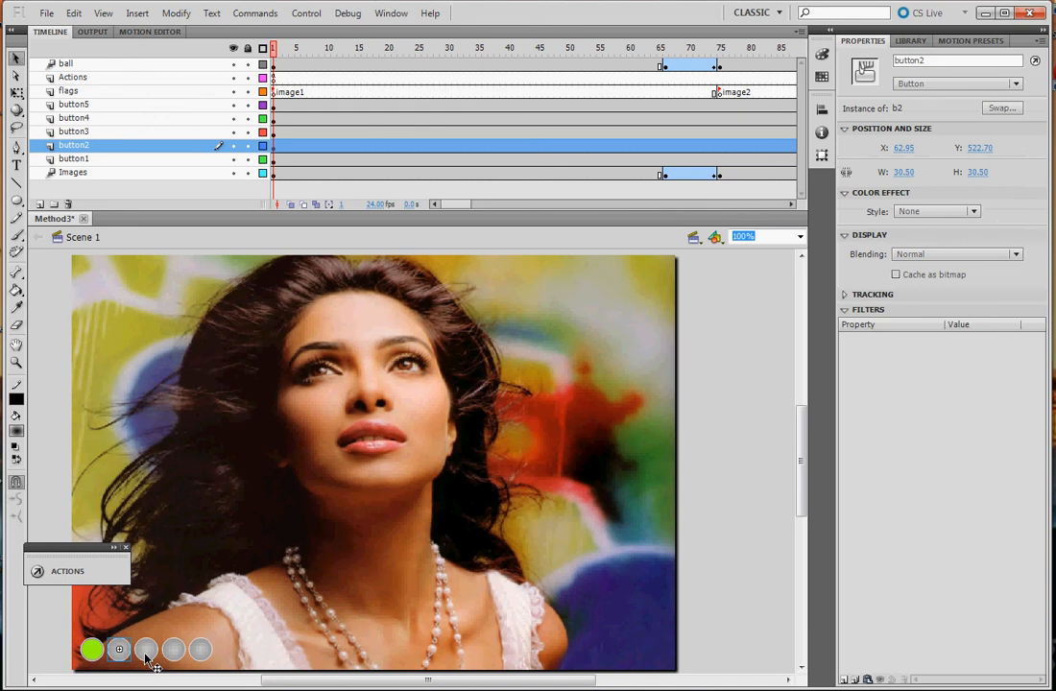
left_click(146, 652)
left_click(174, 652)
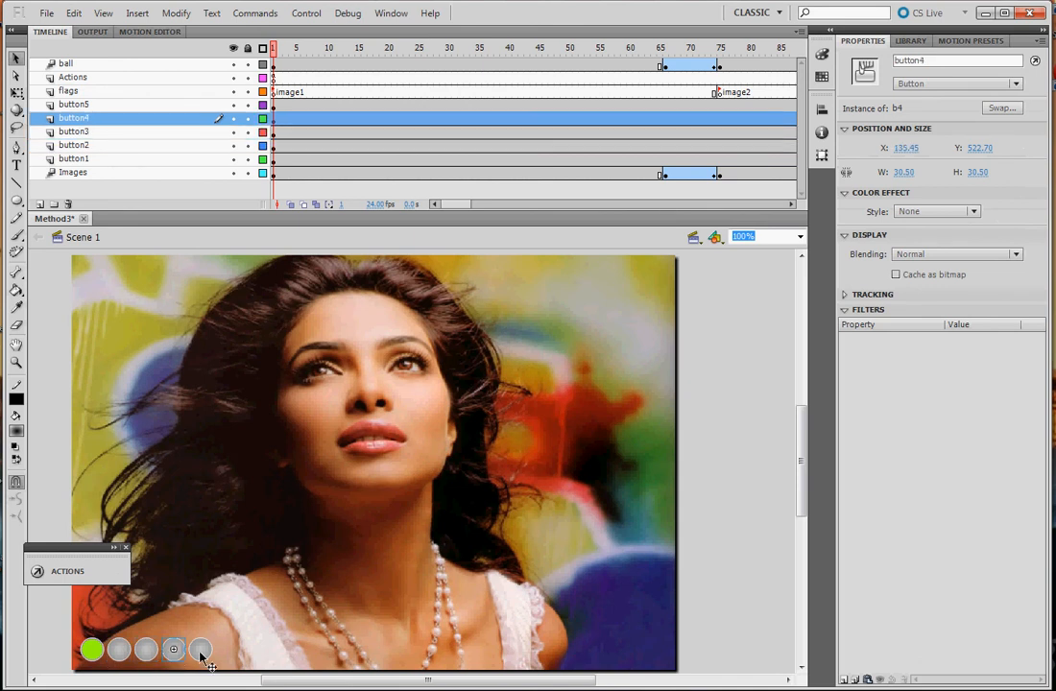
left_click(201, 652)
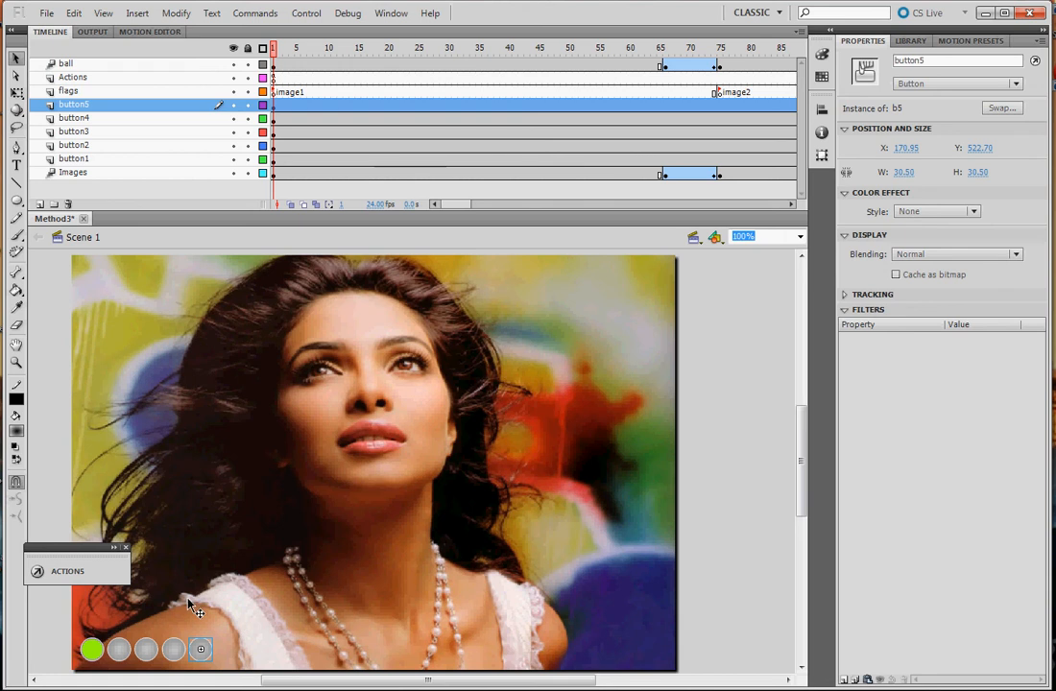
Step: Compare the instance names of the second and fifth buttons on the stage, ending on the second button's name
left_click(119, 651)
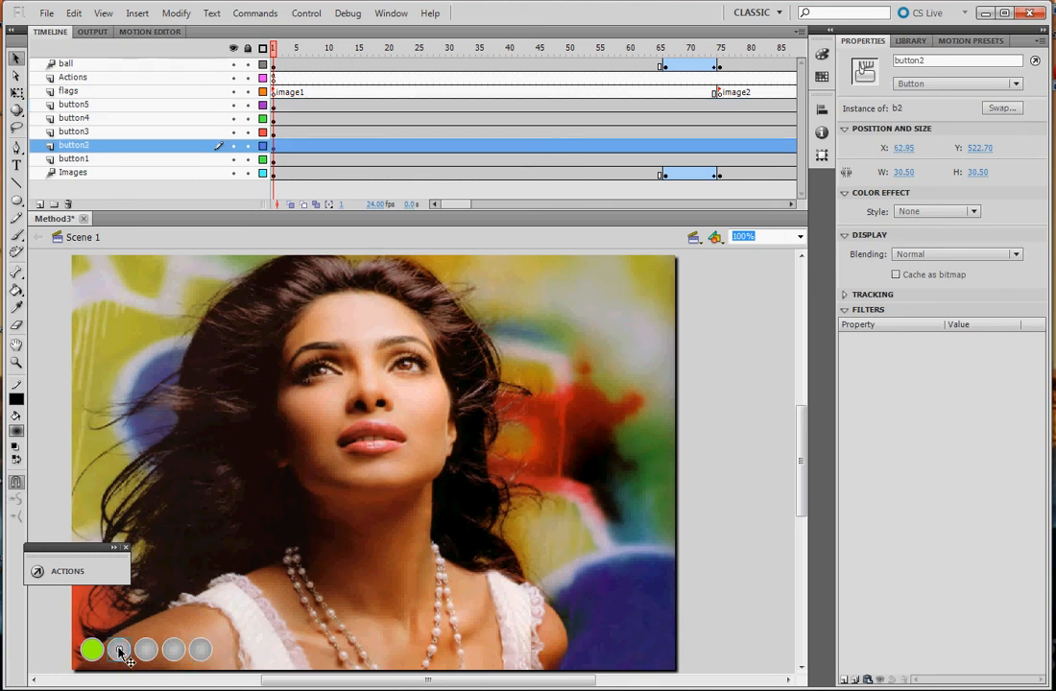
left_click(823, 55)
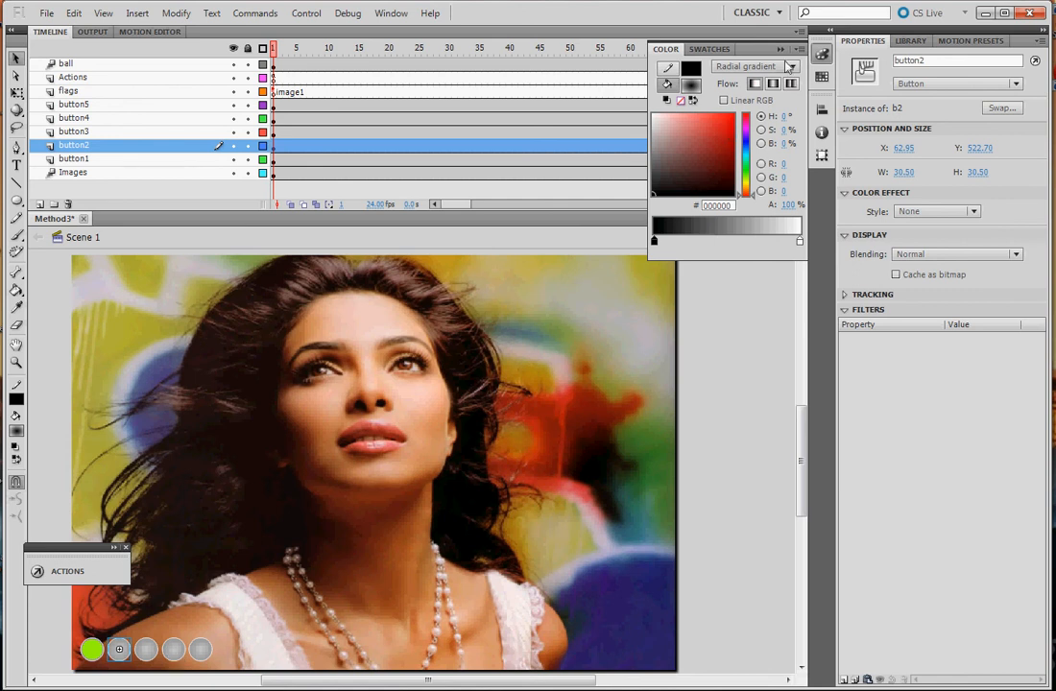
left_click(201, 653)
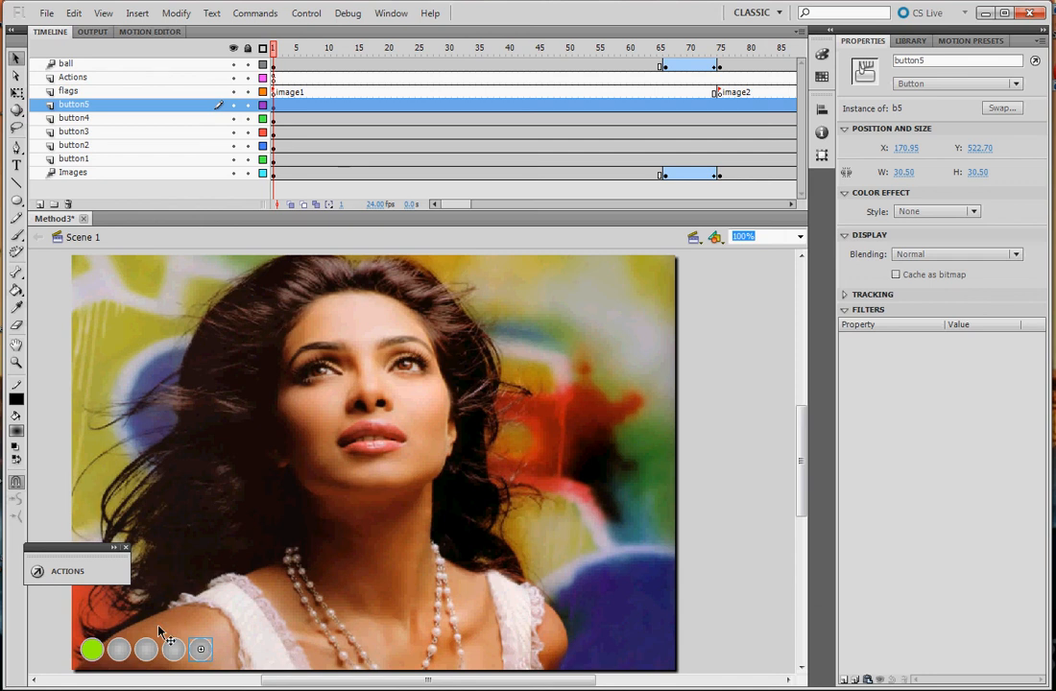
left_click(118, 658)
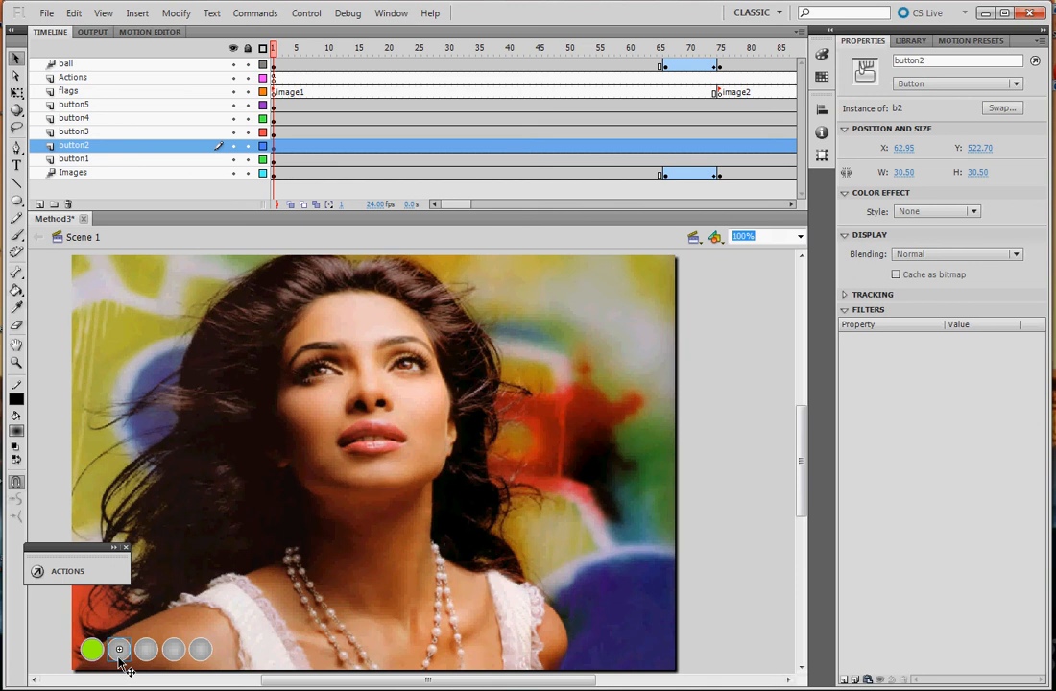
left_click(941, 65)
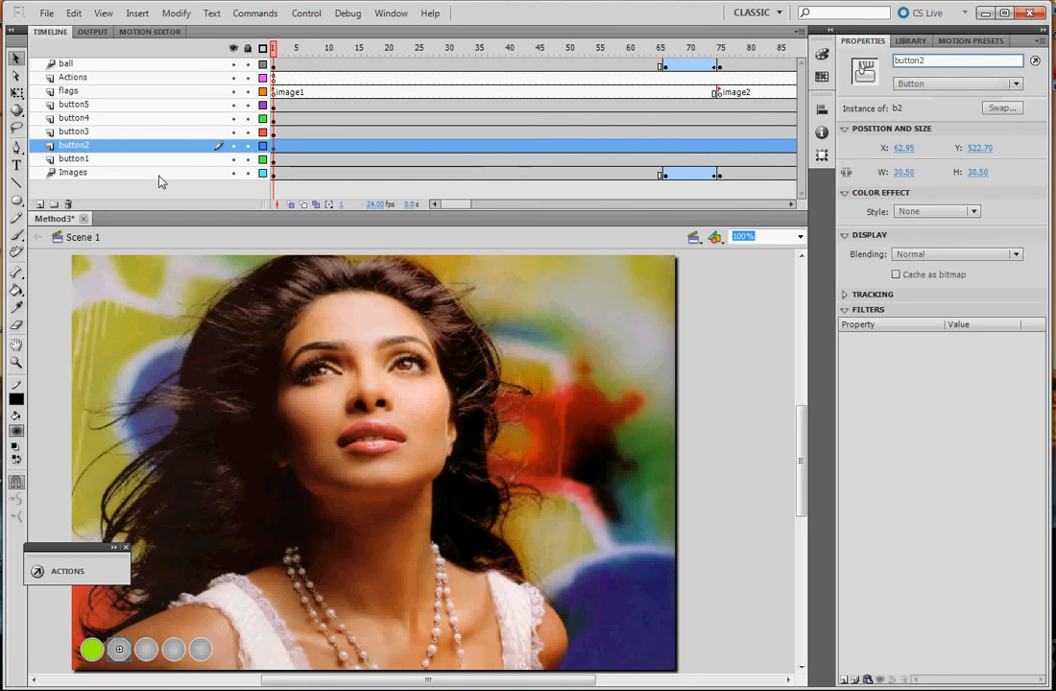
Step: Review the timeline layers button2 to button5 one after another at frame 1
left_click(125, 146)
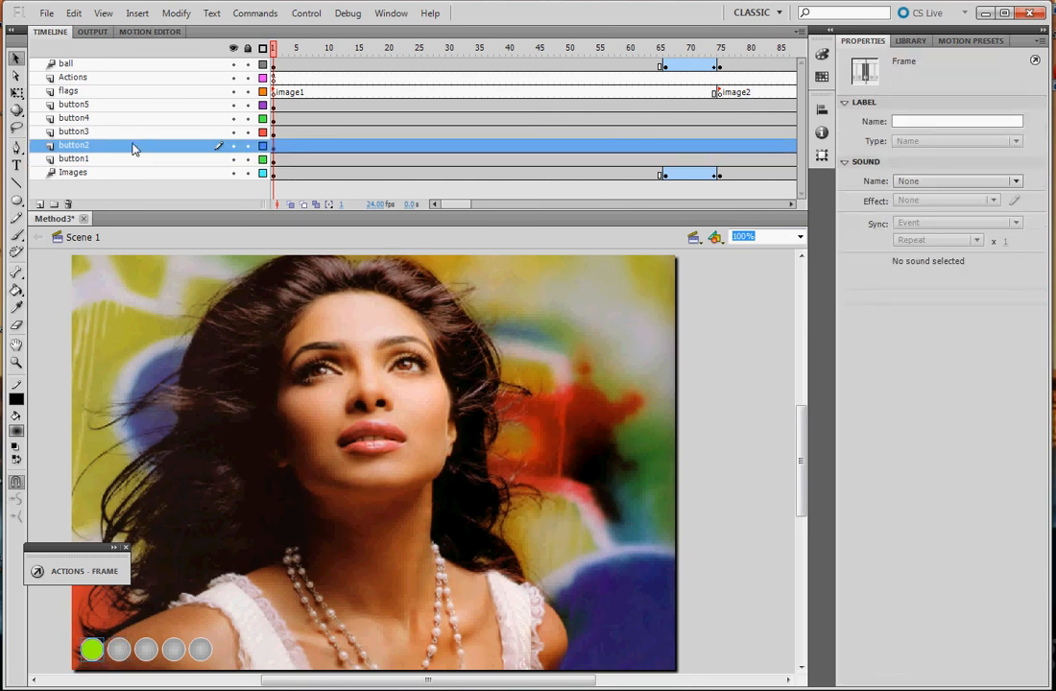
left_click(131, 131)
left_click(132, 118)
left_click(131, 104)
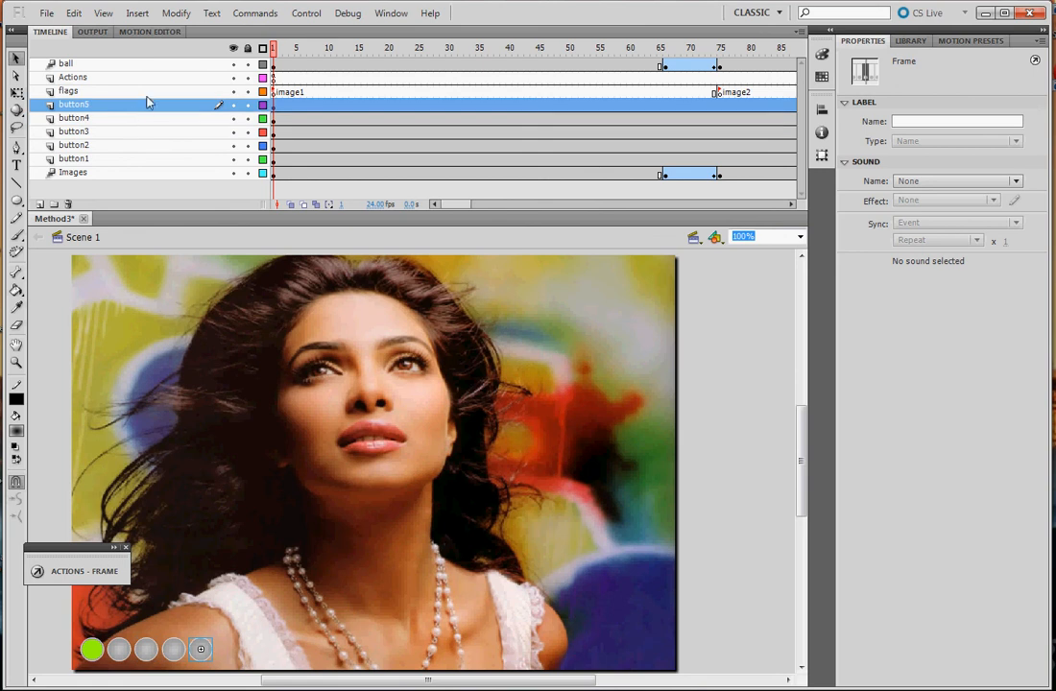
Step: Review the frame labels image1 at frame 1 and image2 at frame 75 on the flags layer, and look along the timeline
left_click(146, 93)
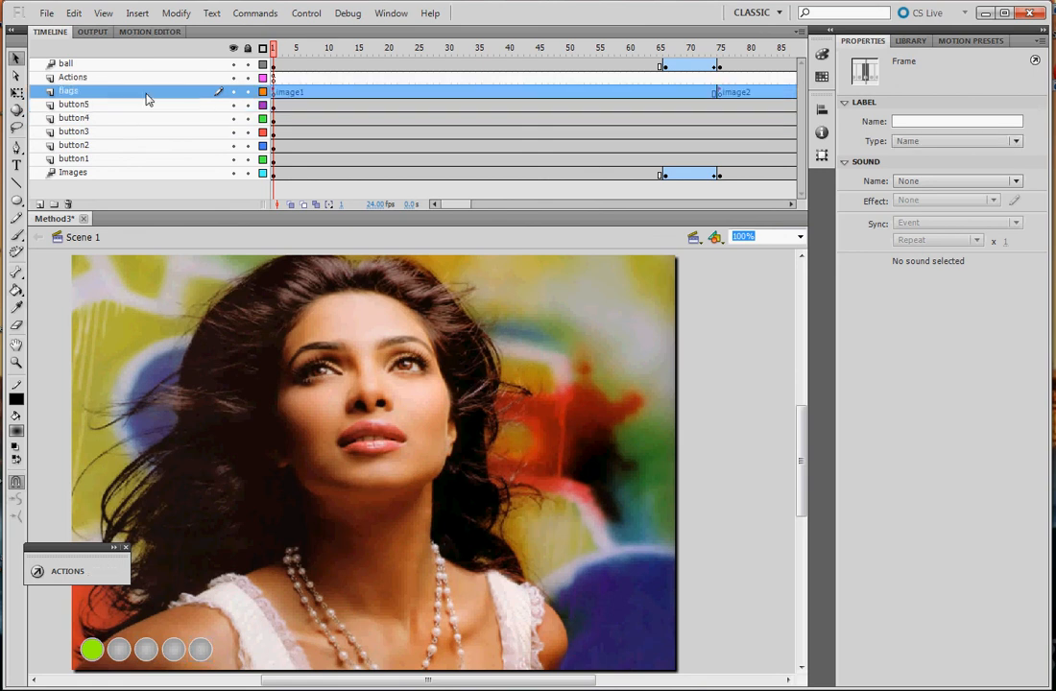
left_click(276, 95)
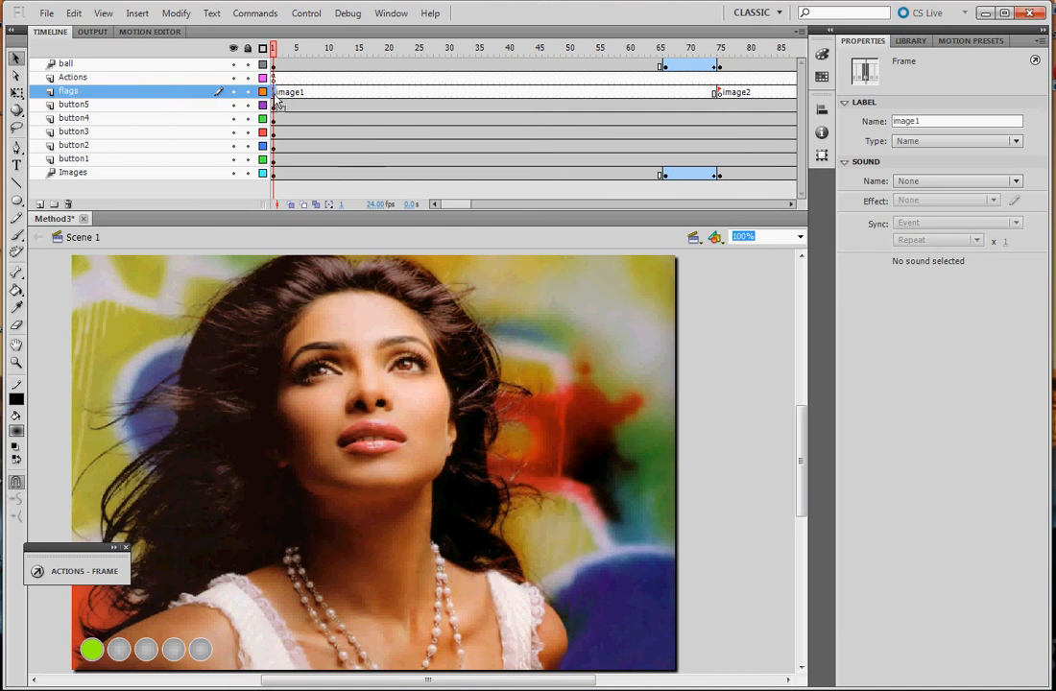
left_click(720, 93)
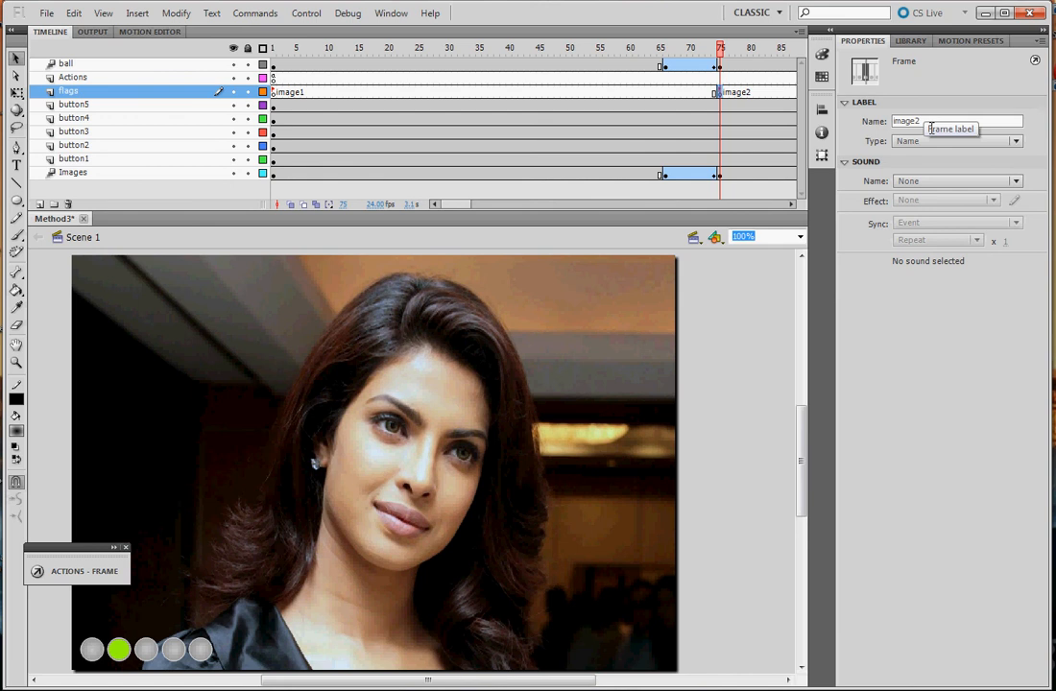
left_click(493, 204)
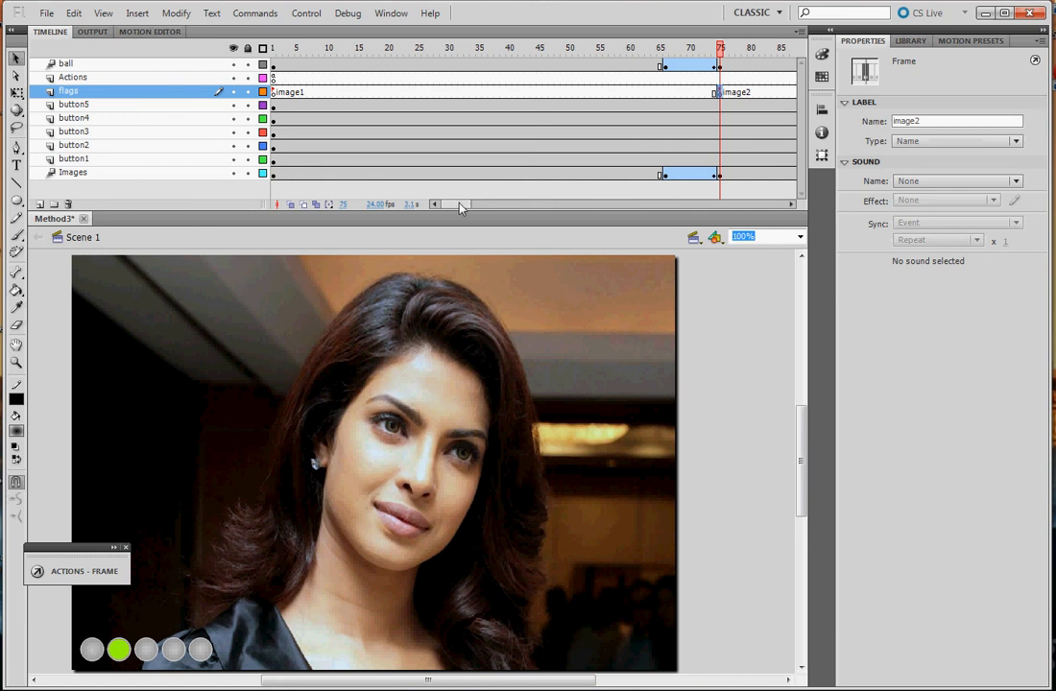
left_click_drag(488, 208, 436, 205)
mouse_move(455, 209)
left_mouse_down()
mouse_move(509, 210)
mouse_move(448, 209)
left_mouse_up()
Step: Inspect the first navigation button's instance and view the script of frame 1 on the button1 layer, closing the script editor afterward
left_click_drag(94, 549, 110, 568)
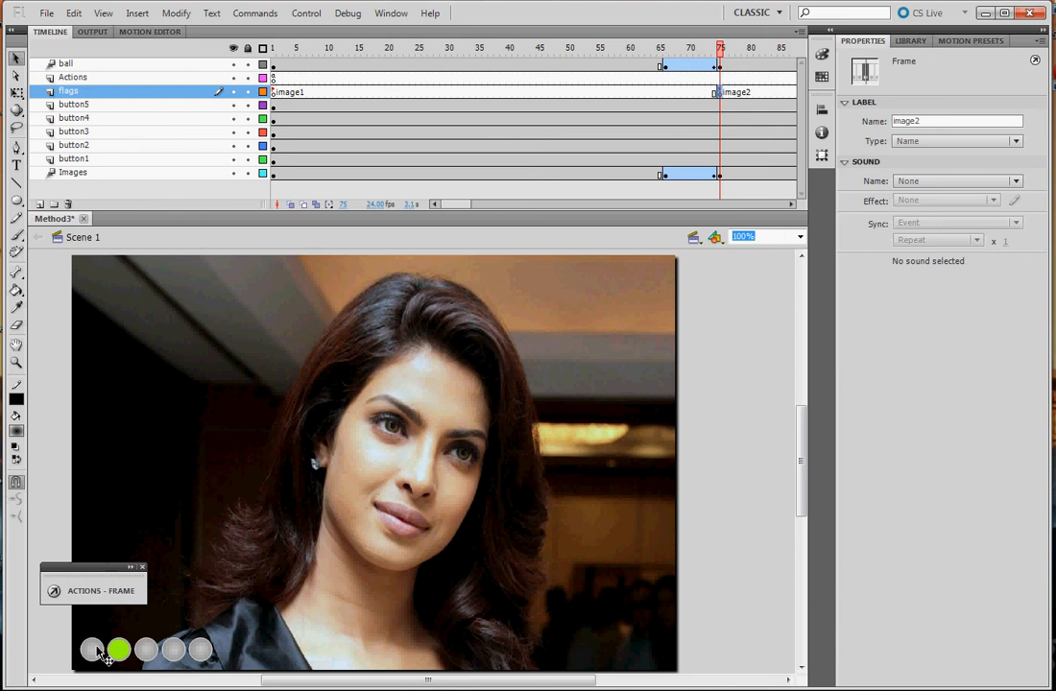
left_click(96, 651)
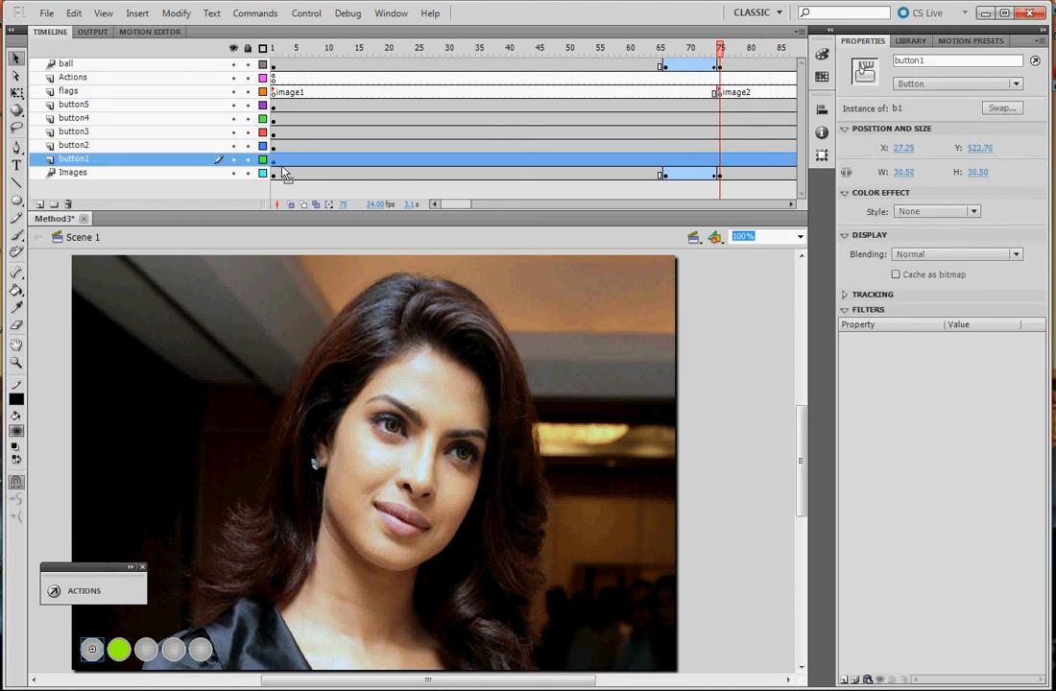
left_click(275, 161)
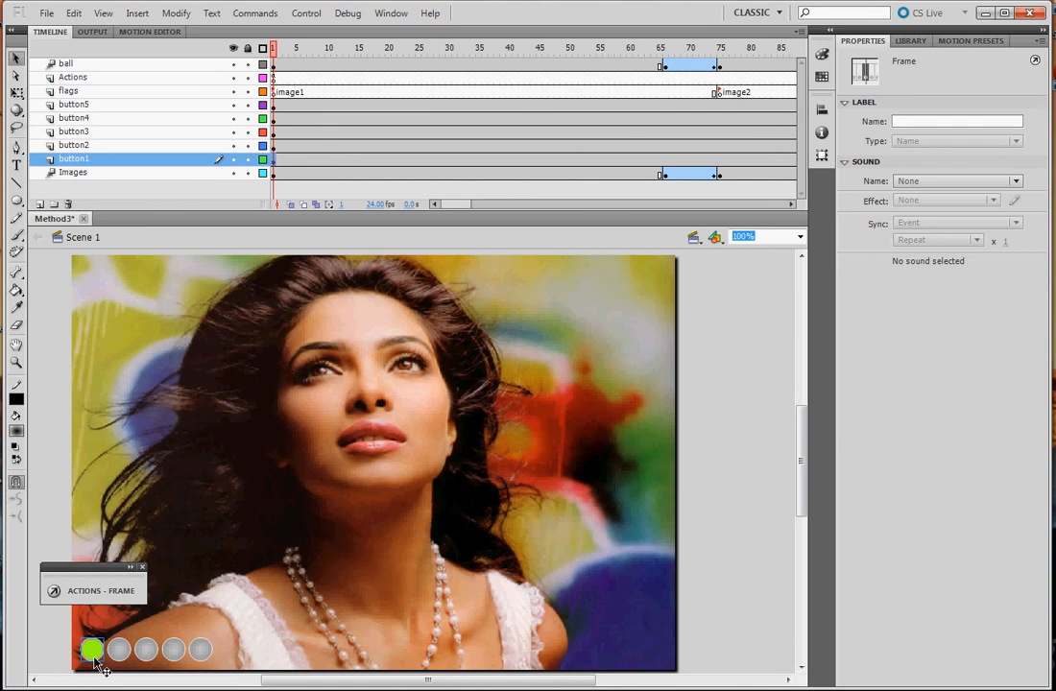
left_click(135, 570)
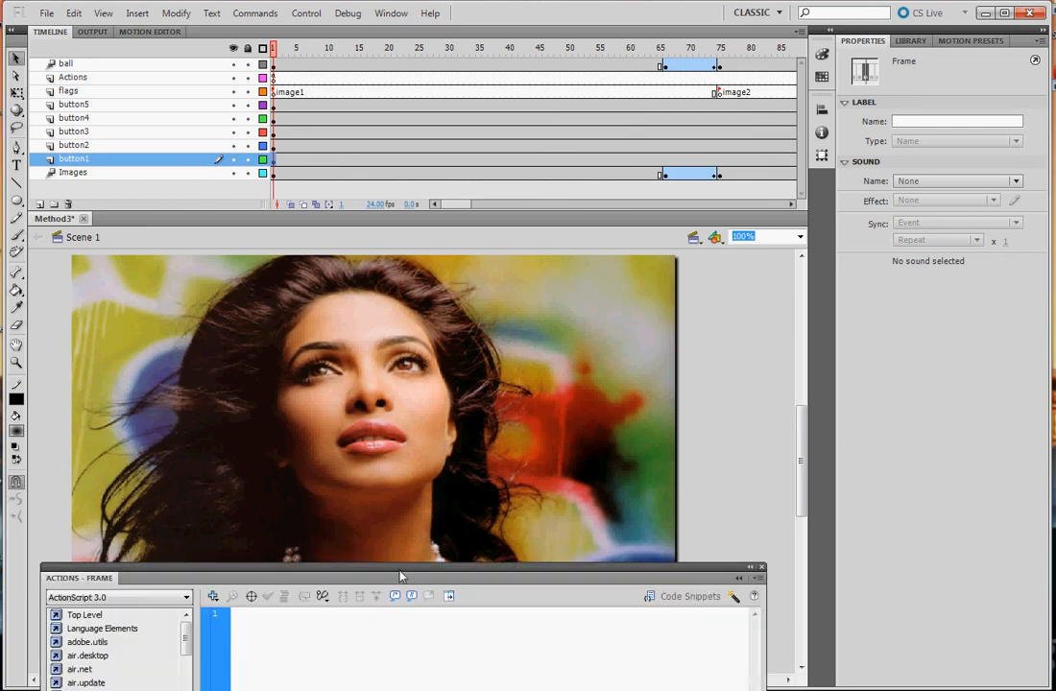
left_click_drag(401, 576, 649, 0)
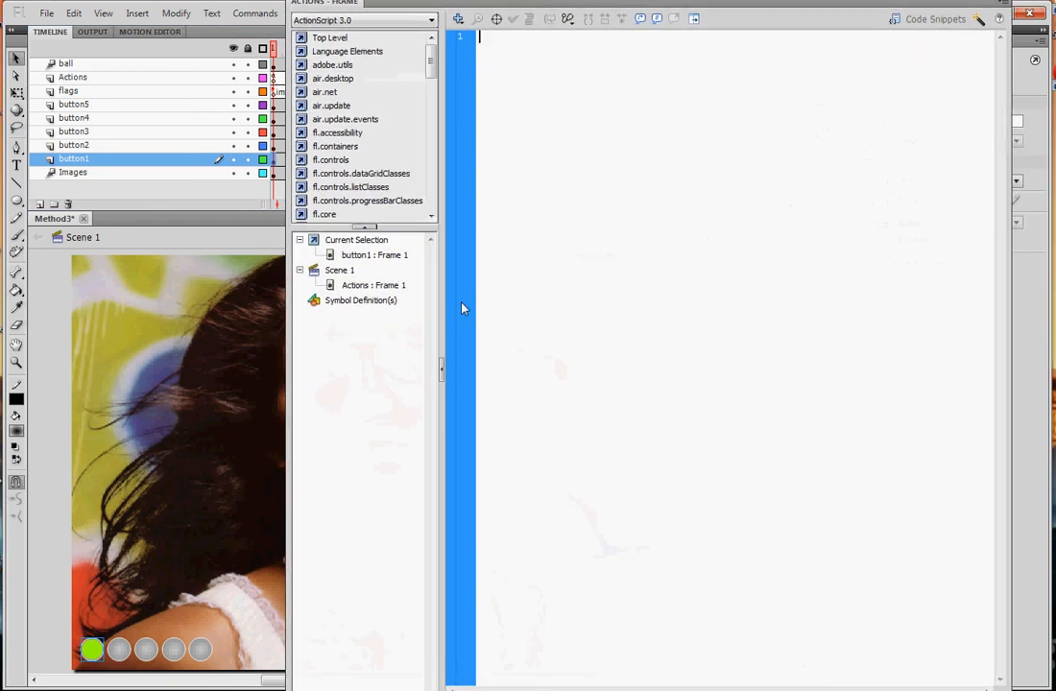
left_click(1000, 2)
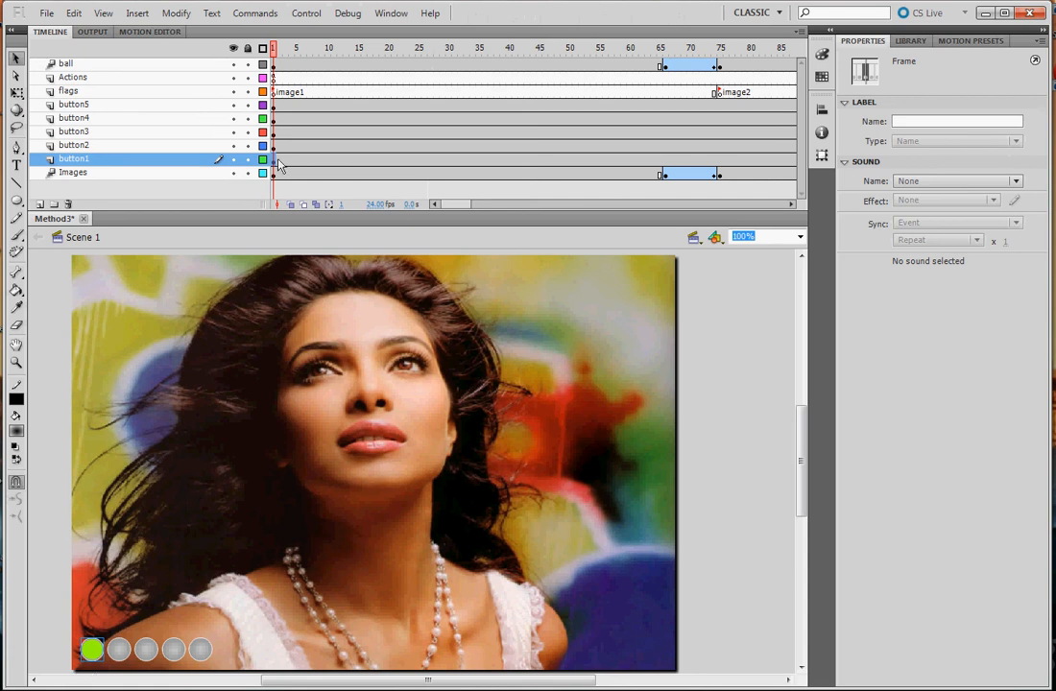
Step: Look through the Timeline Navigation code snippets, including Click to Go to Frame and Play, without applying one
left_click(391, 13)
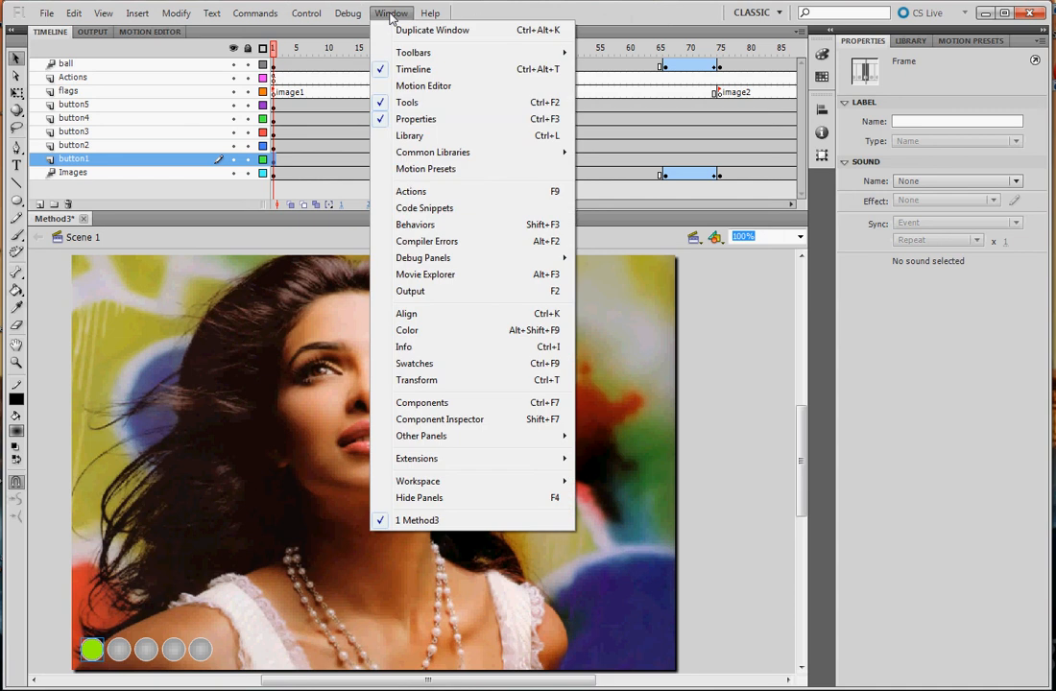
left_click(408, 208)
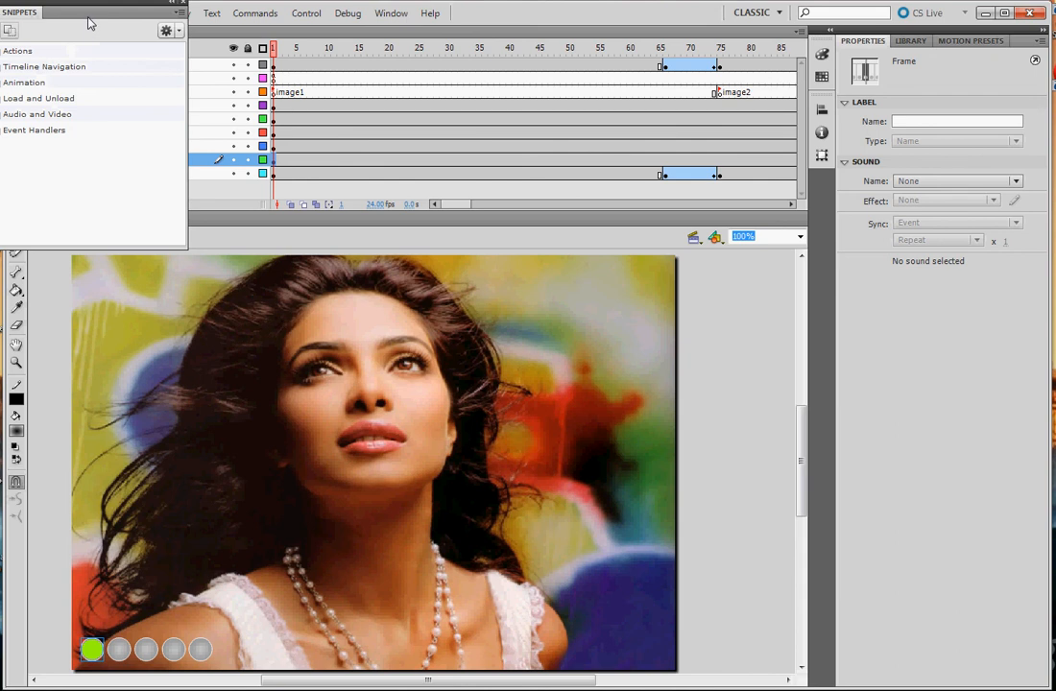
left_click_drag(89, 14, 175, 78)
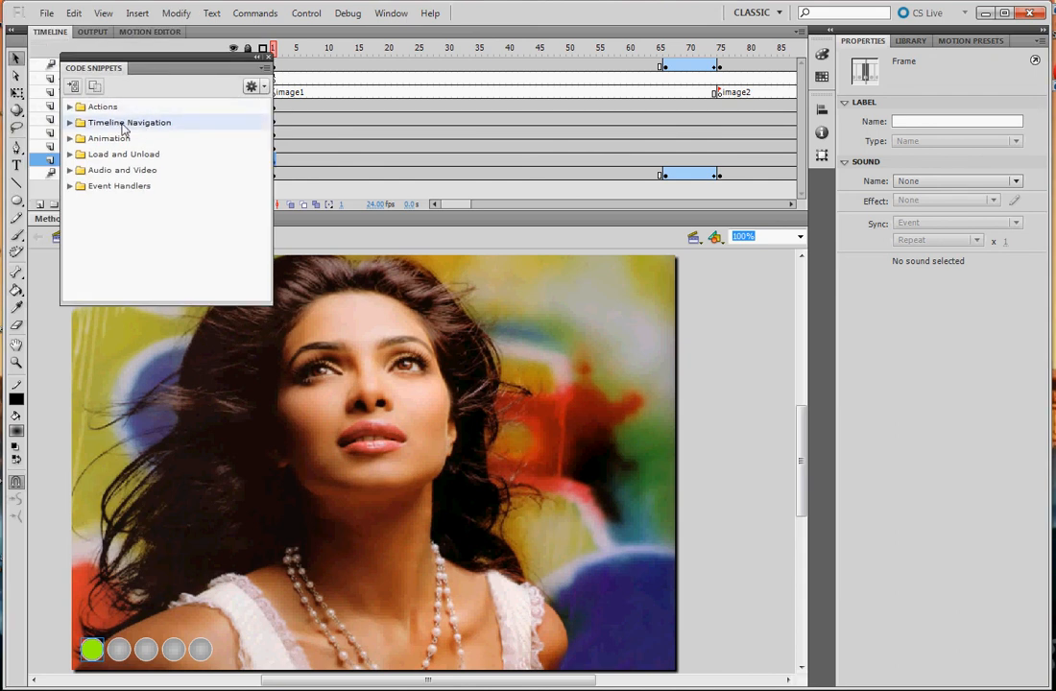
left_click(78, 127)
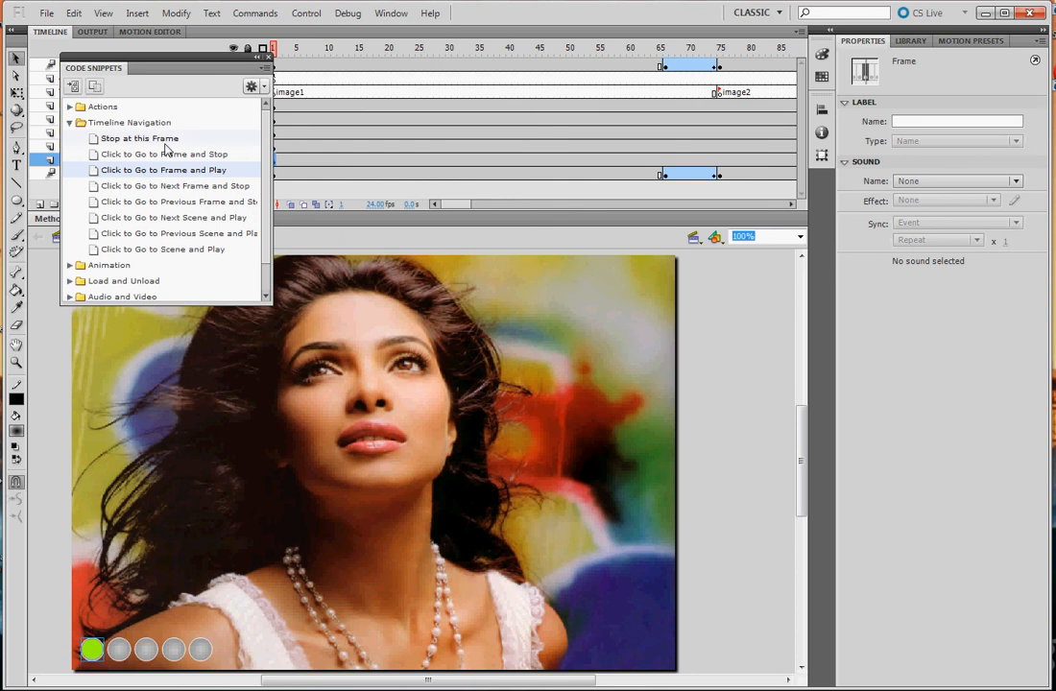
left_click(268, 59)
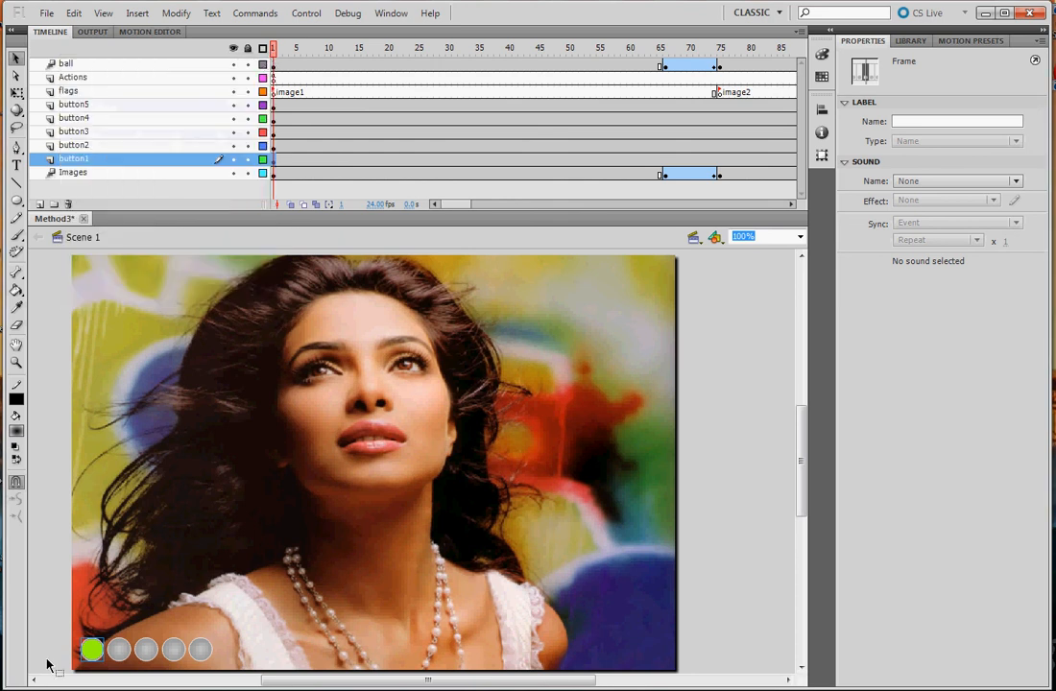
Step: Open the ActionScript stored in frame 1 of the Actions layer
key("F9")
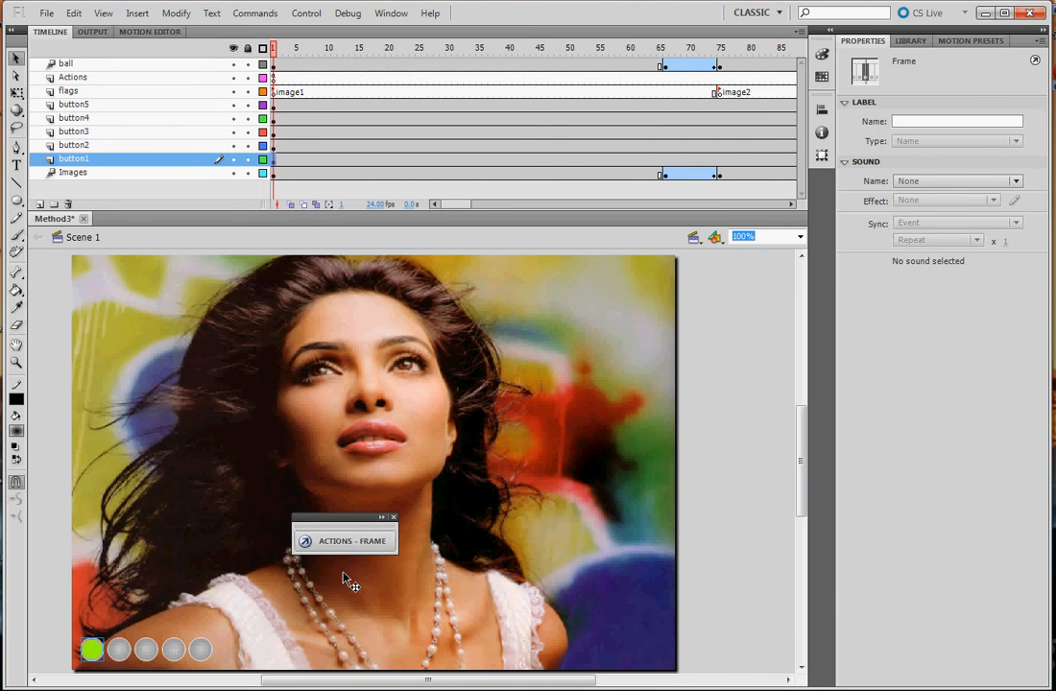
left_click(391, 13)
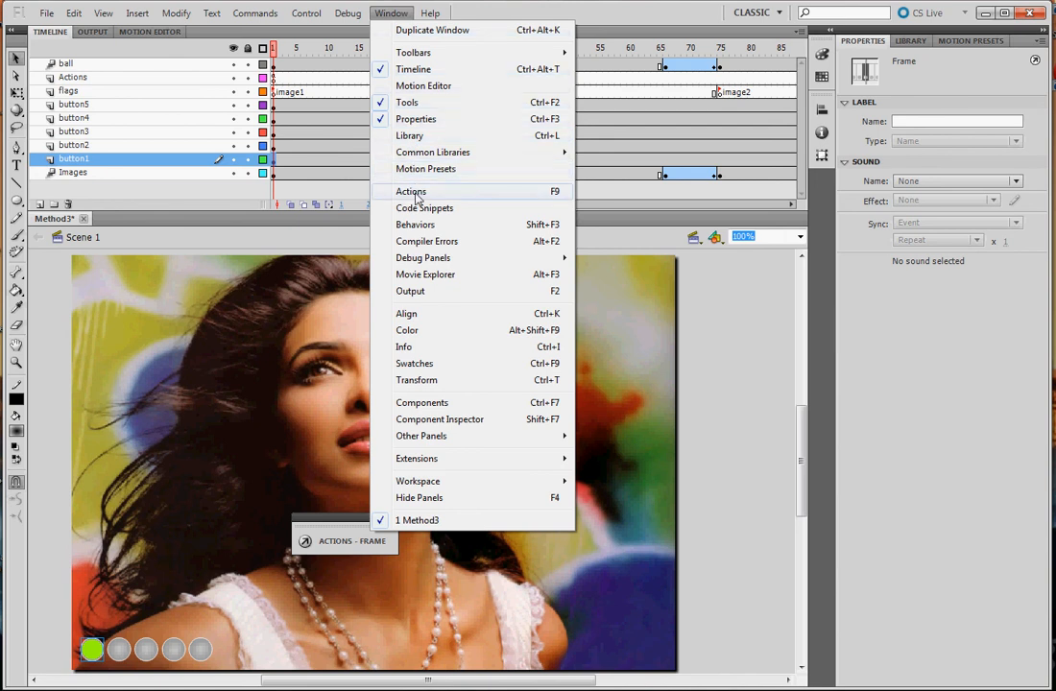
left_click(416, 195)
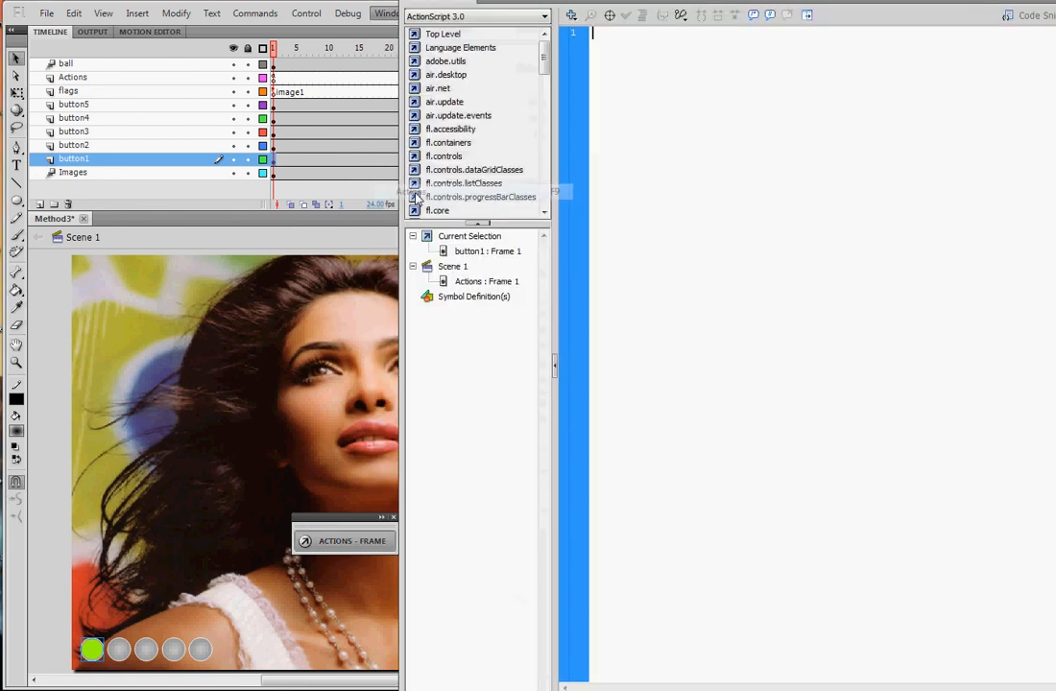
left_click(474, 269)
left_click(468, 282)
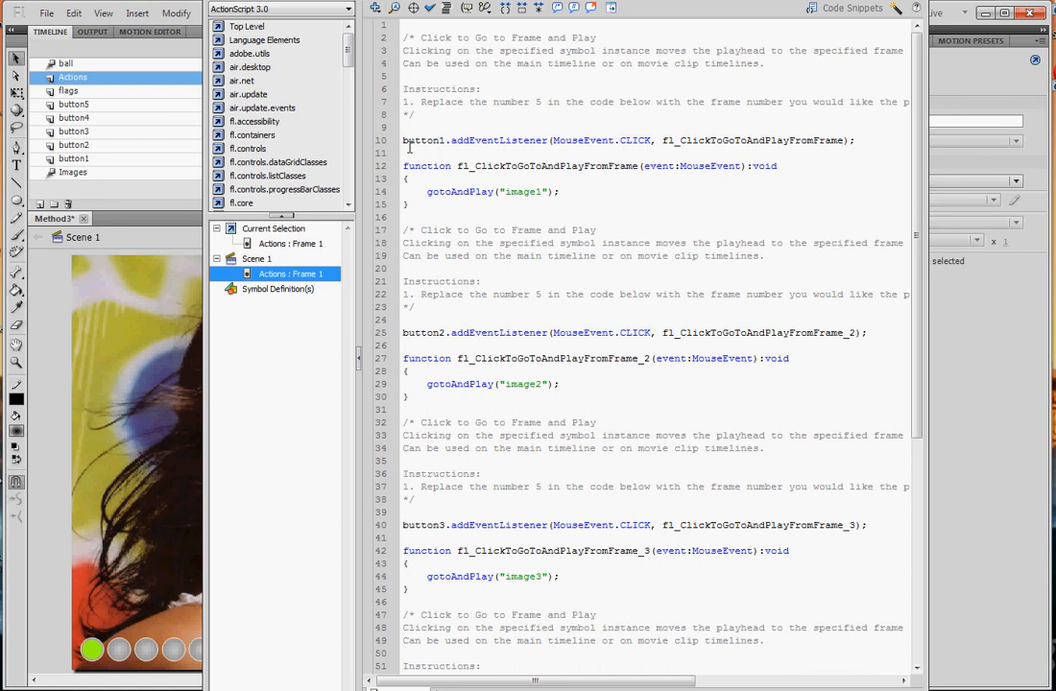
Step: Examine the button1 and button2 click handlers with their gotoAndPlay calls to image1 and image2, and collapse the script editor
left_click_drag(404, 141, 446, 142)
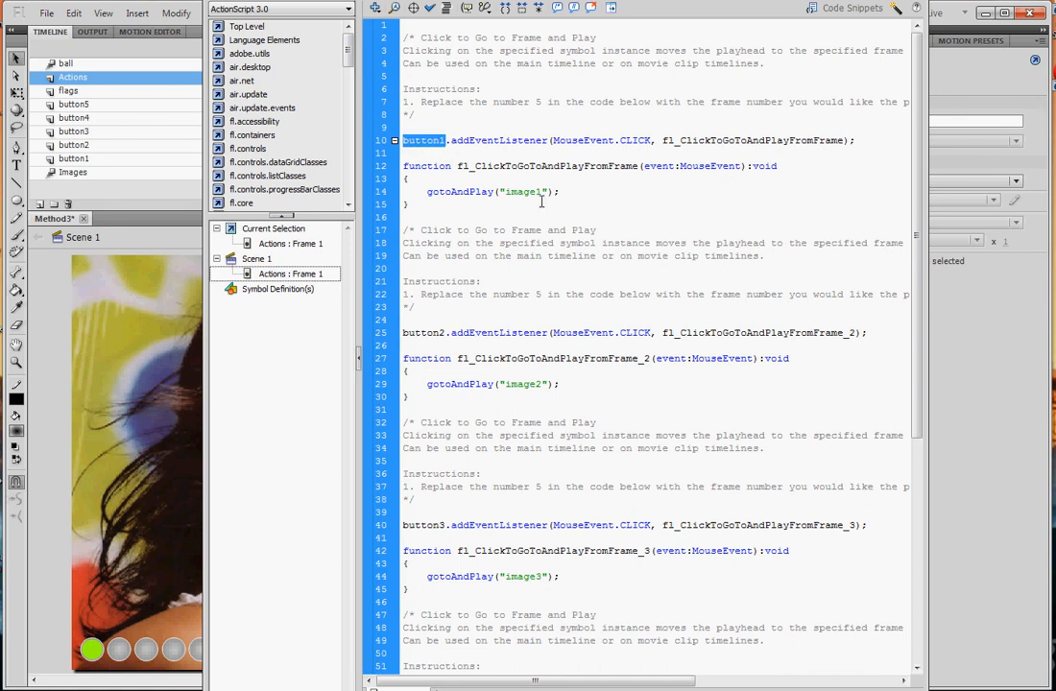
left_click_drag(560, 192, 405, 198)
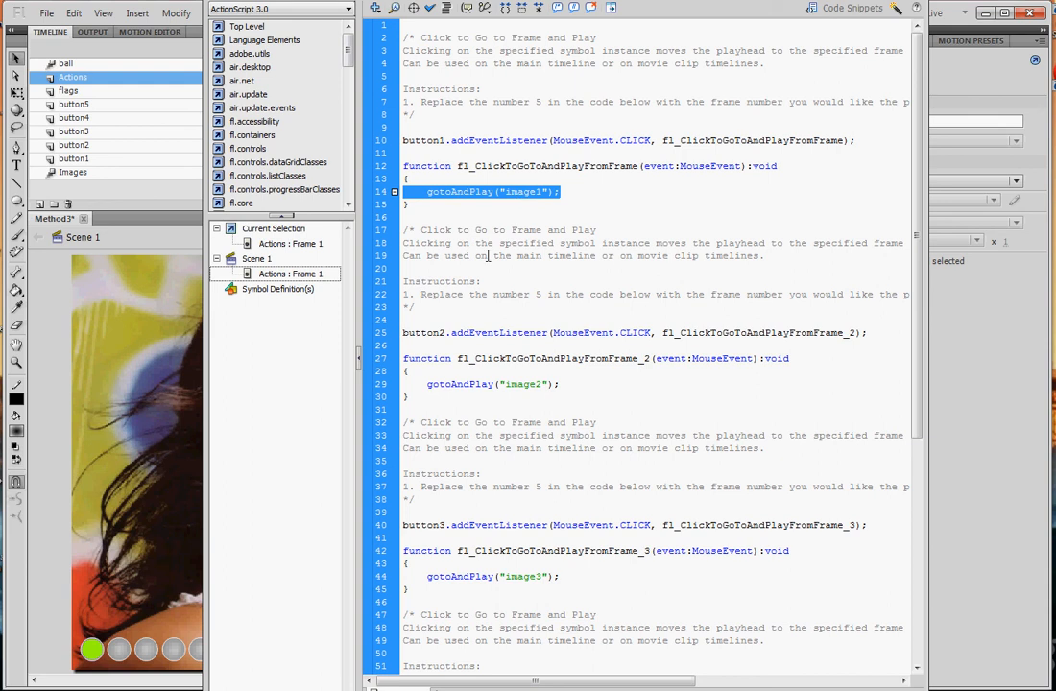
left_click_drag(560, 388, 412, 338)
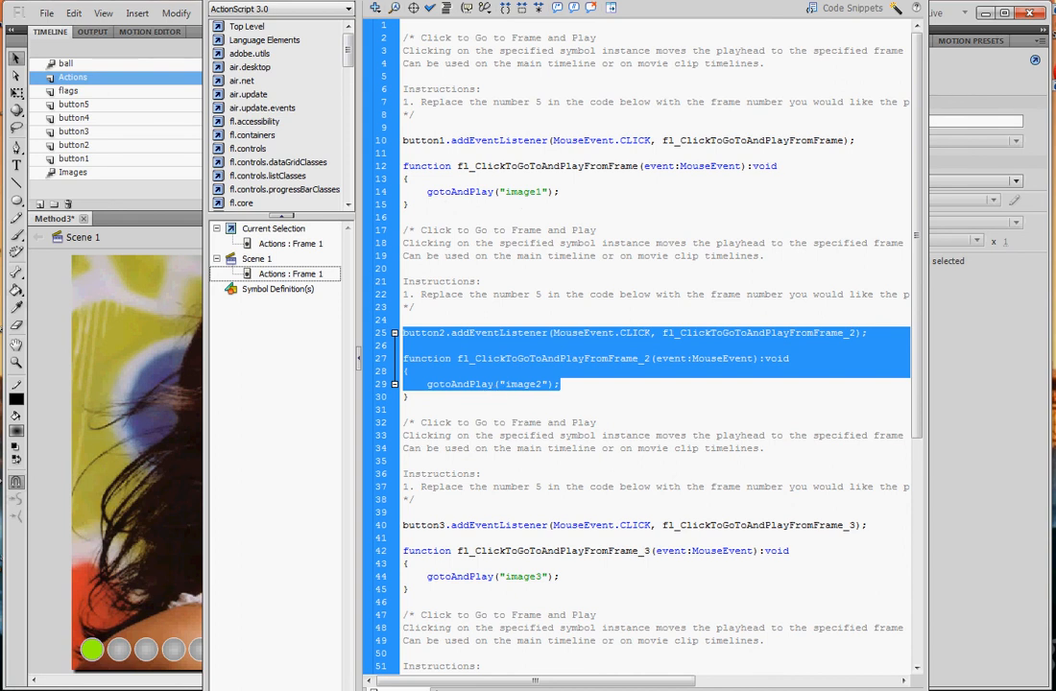
left_click(917, 3)
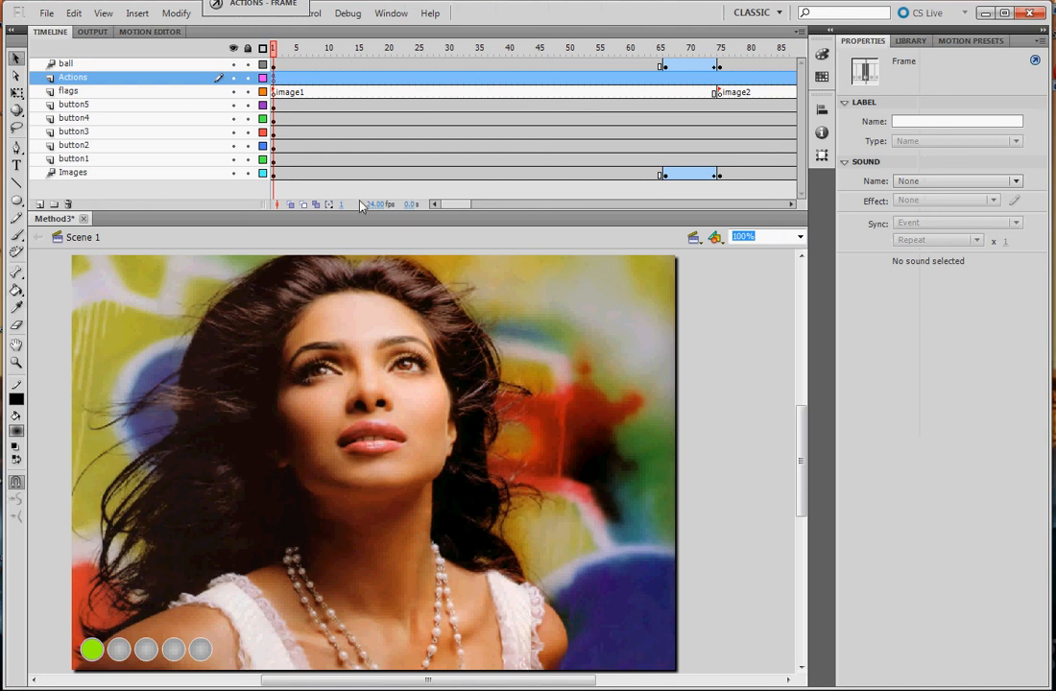
Step: Check the button2 and ball layers at frame 1, and scrub the playhead into the first fade tween to frame 69
left_click(274, 146)
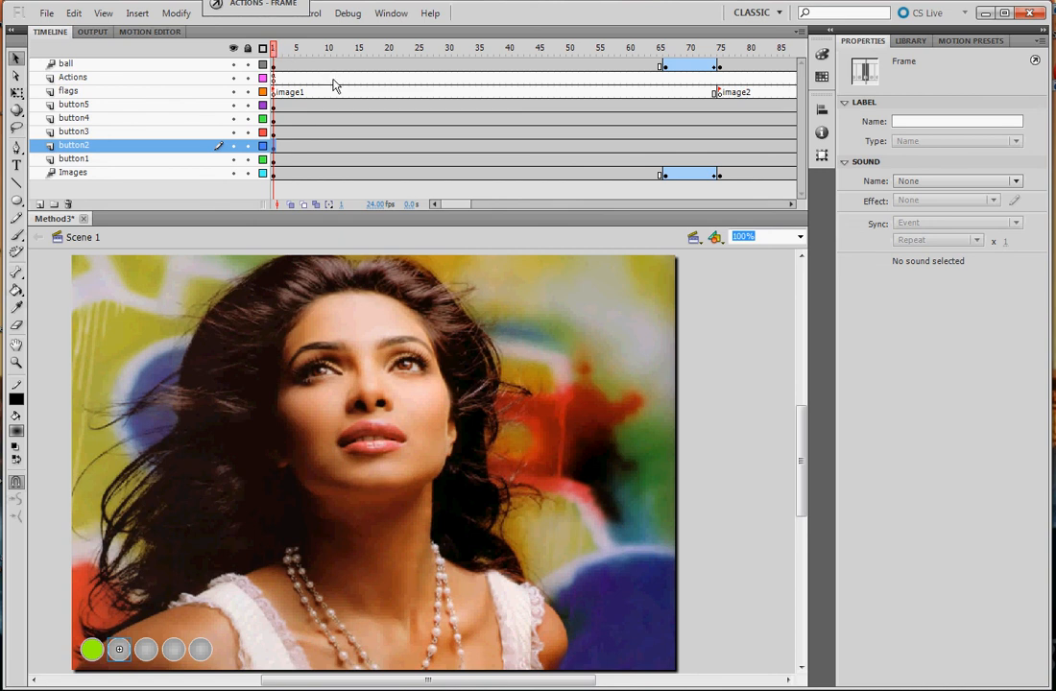
left_click(165, 69)
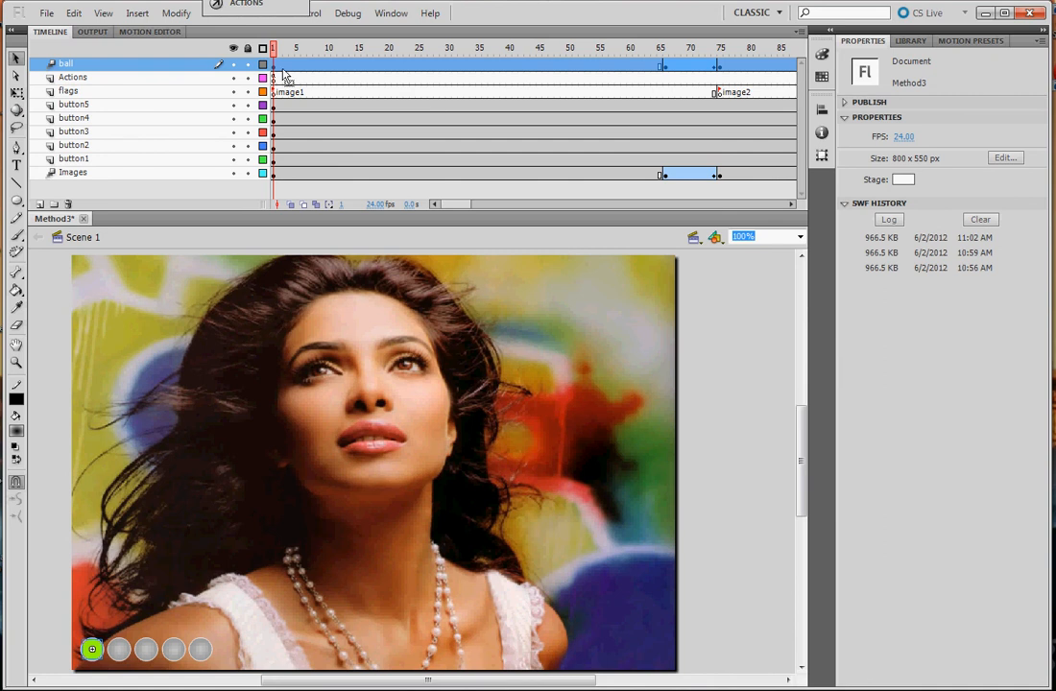
left_click_drag(273, 50, 668, 58)
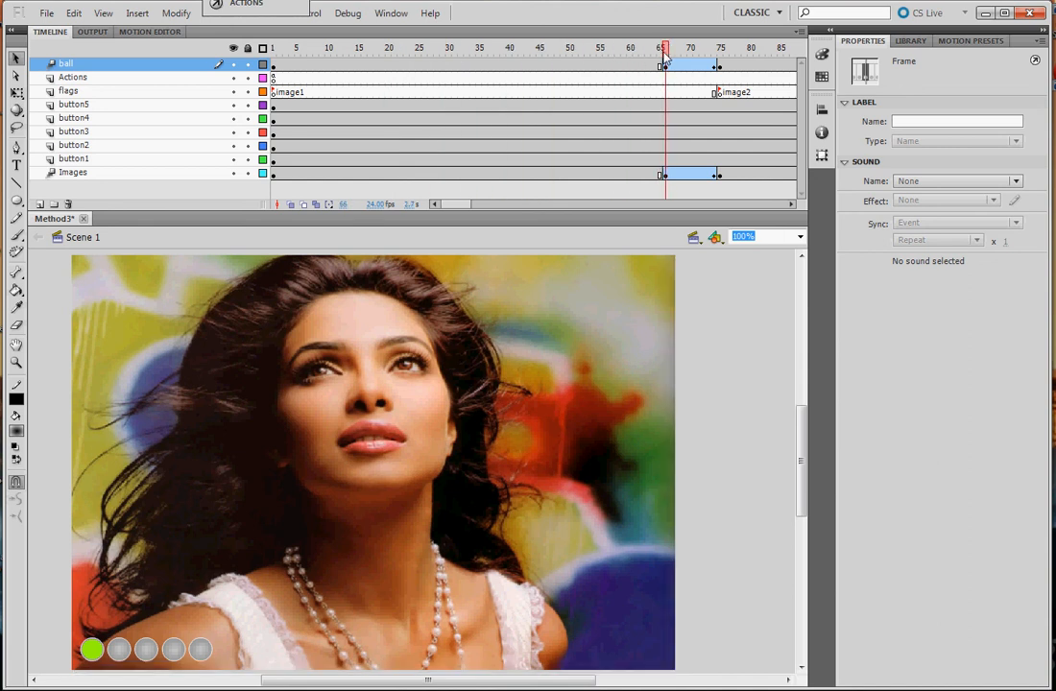
left_click_drag(667, 58, 687, 59)
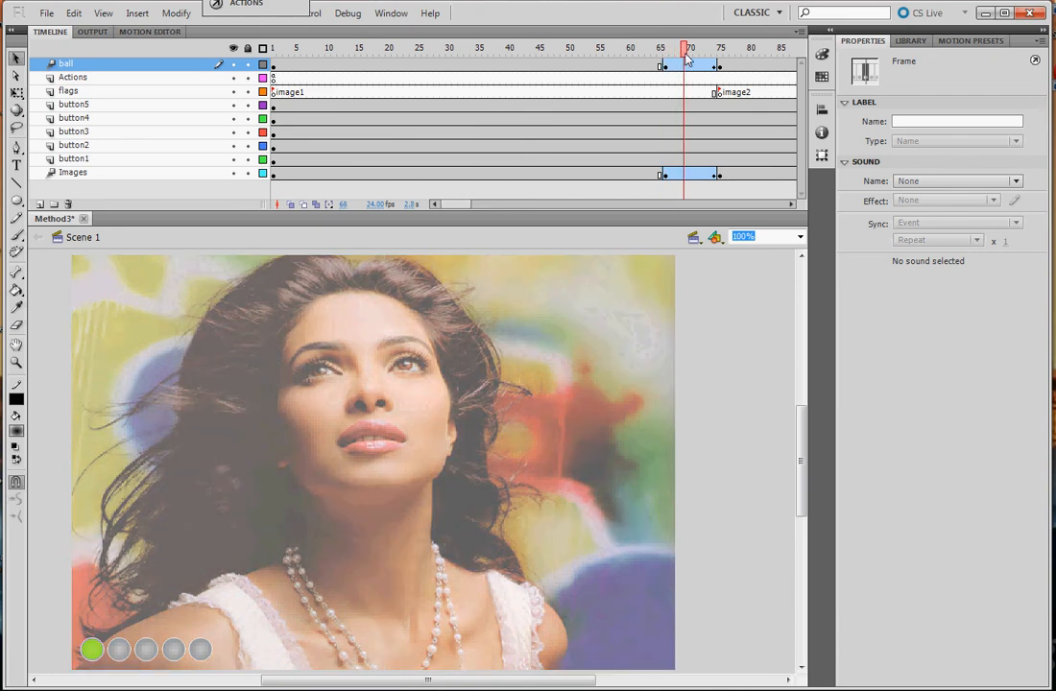
Step: Hide the Images layer and step the playhead through the ball's fade to frame 75
left_click(233, 174)
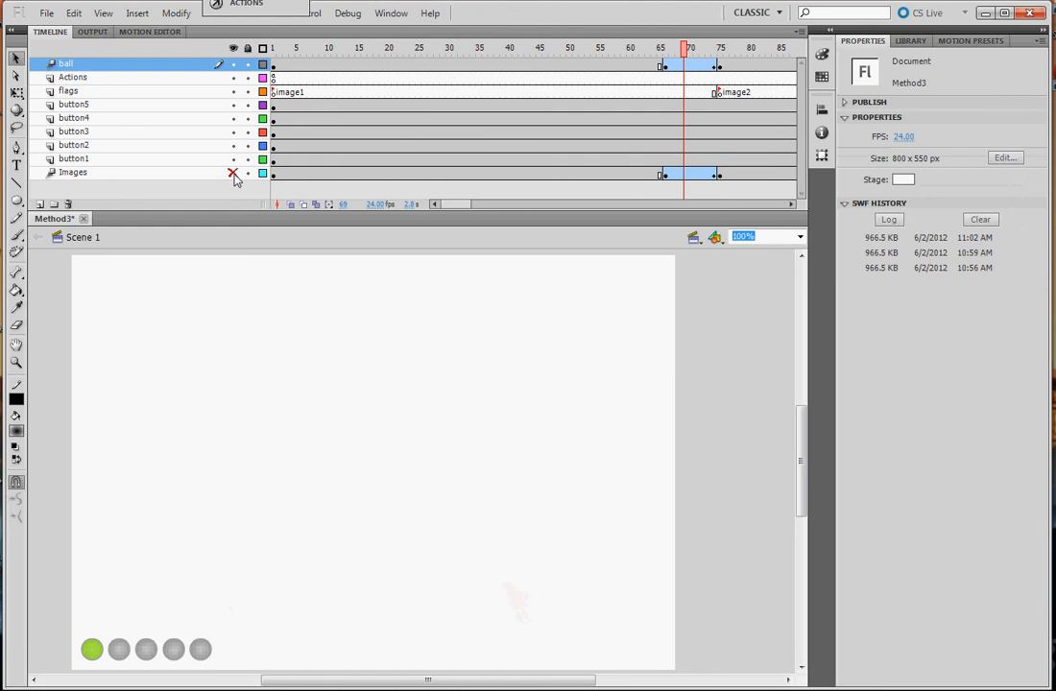
mouse_move(684, 54)
left_mouse_down()
mouse_move(665, 60)
mouse_move(696, 60)
left_mouse_up()
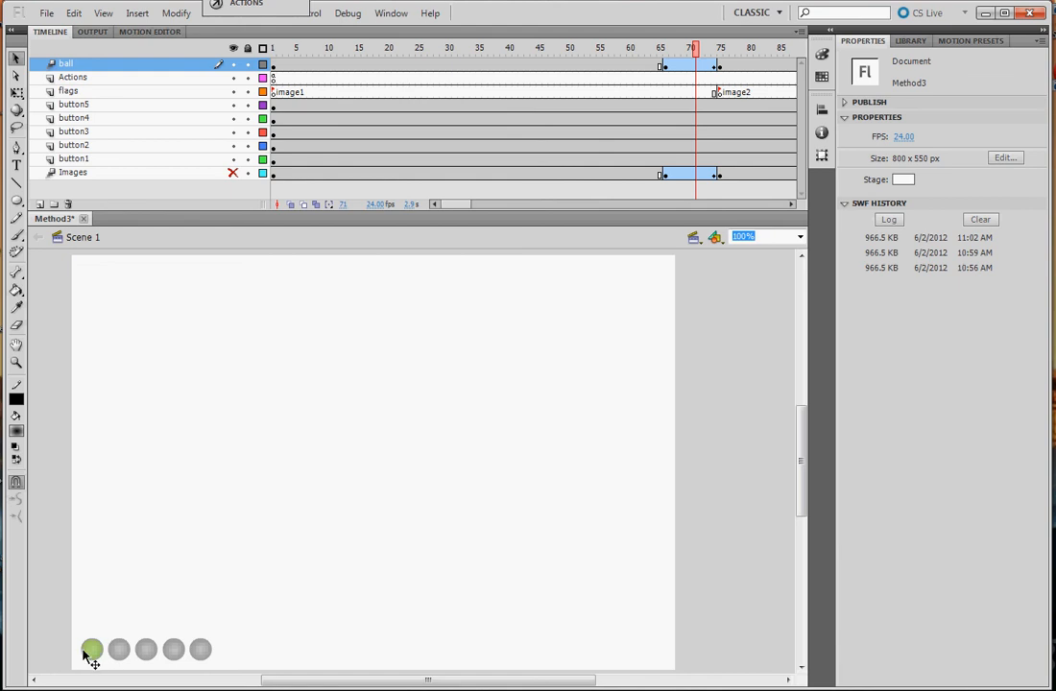
left_click(703, 54)
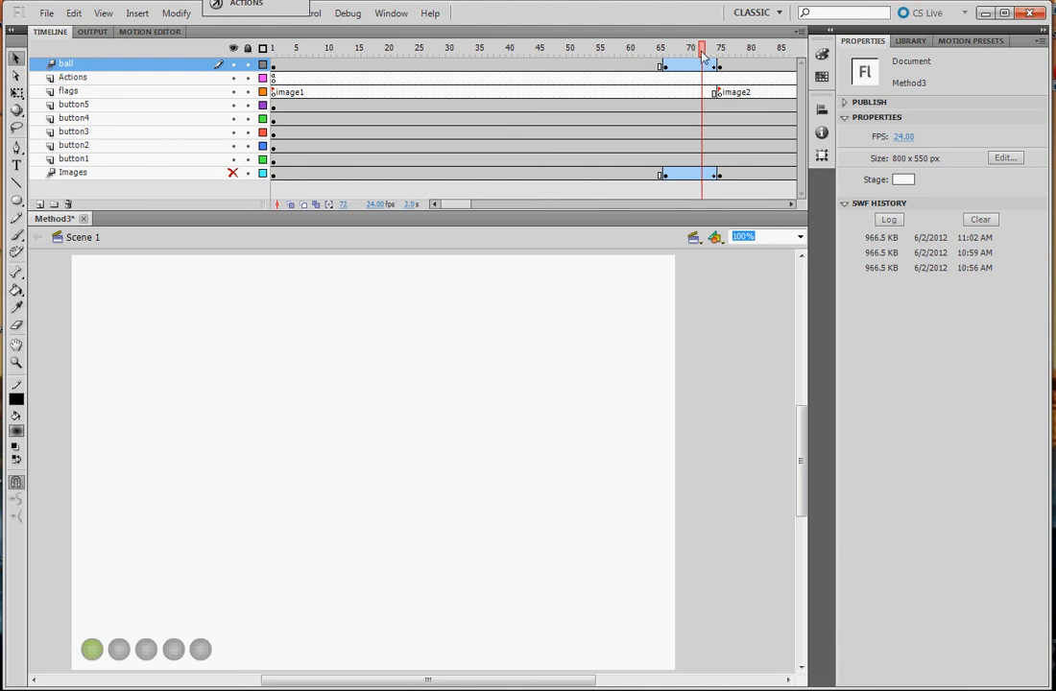
left_click(709, 54)
left_click(714, 54)
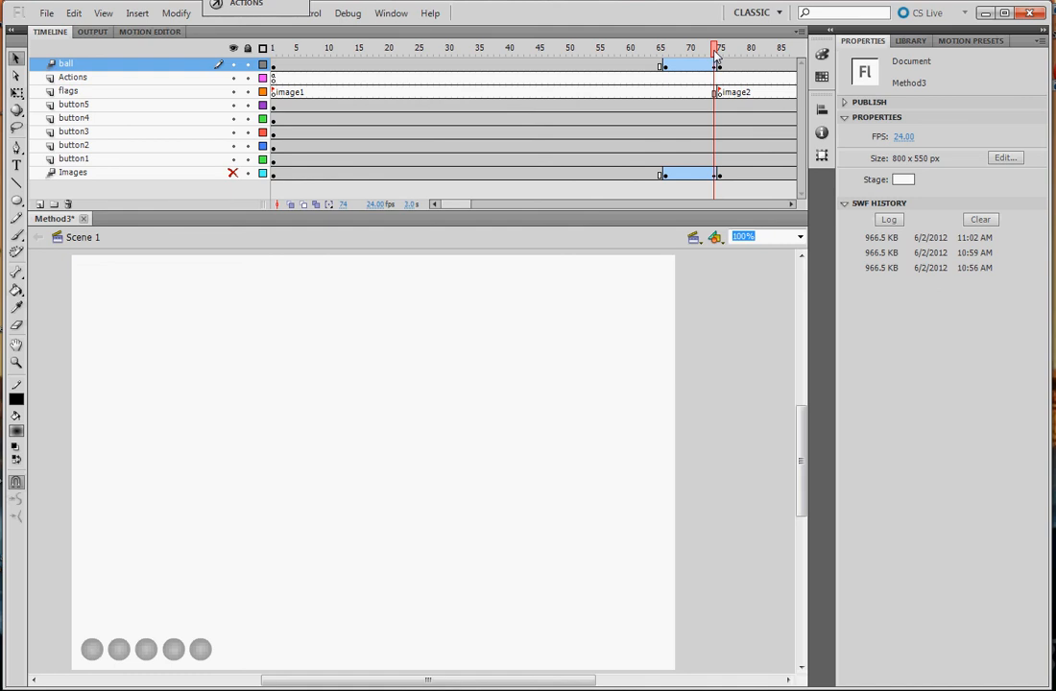
left_click(720, 54)
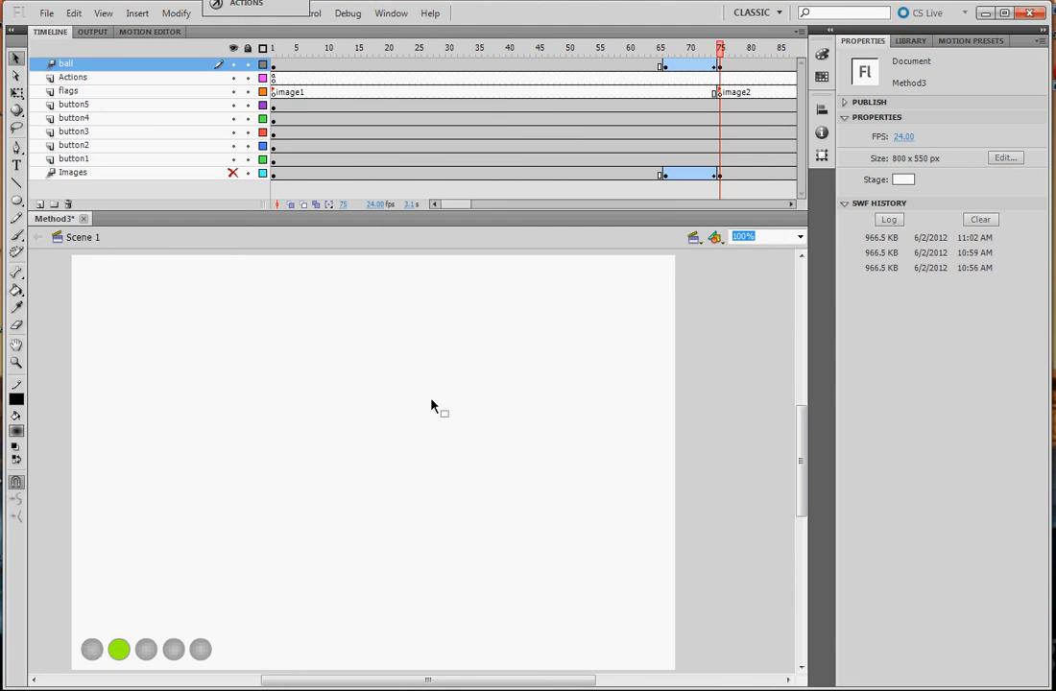
Step: Examine the ball's tween at frame 140 before the image3 label, move the playhead back to frame 129 and show the Images layer again
left_click_drag(477, 208, 566, 187)
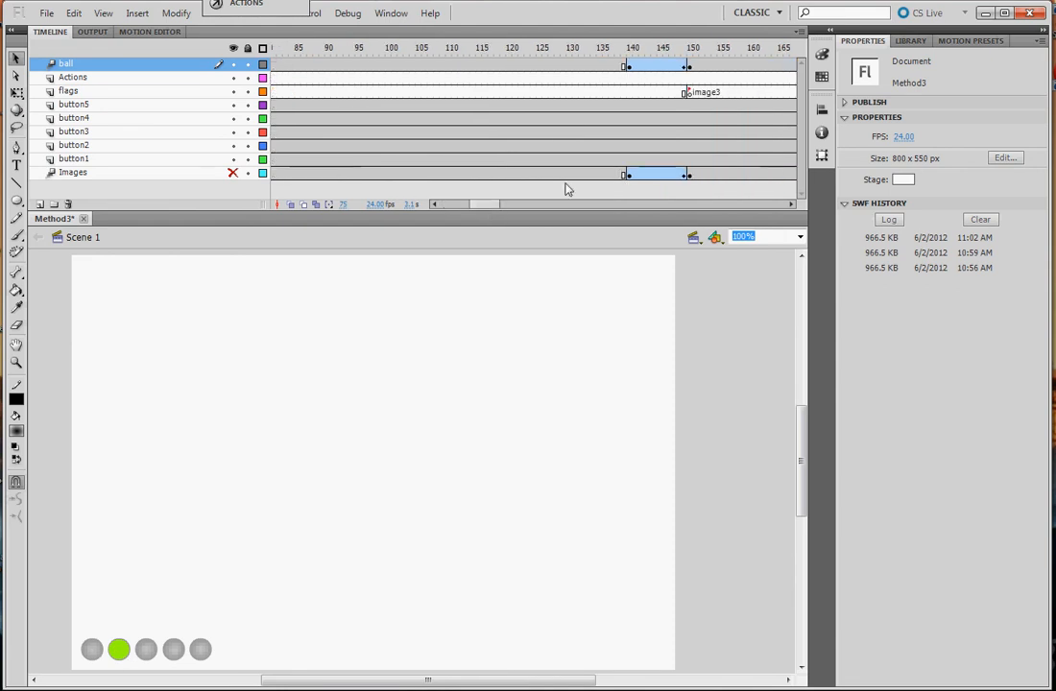
left_click(631, 69)
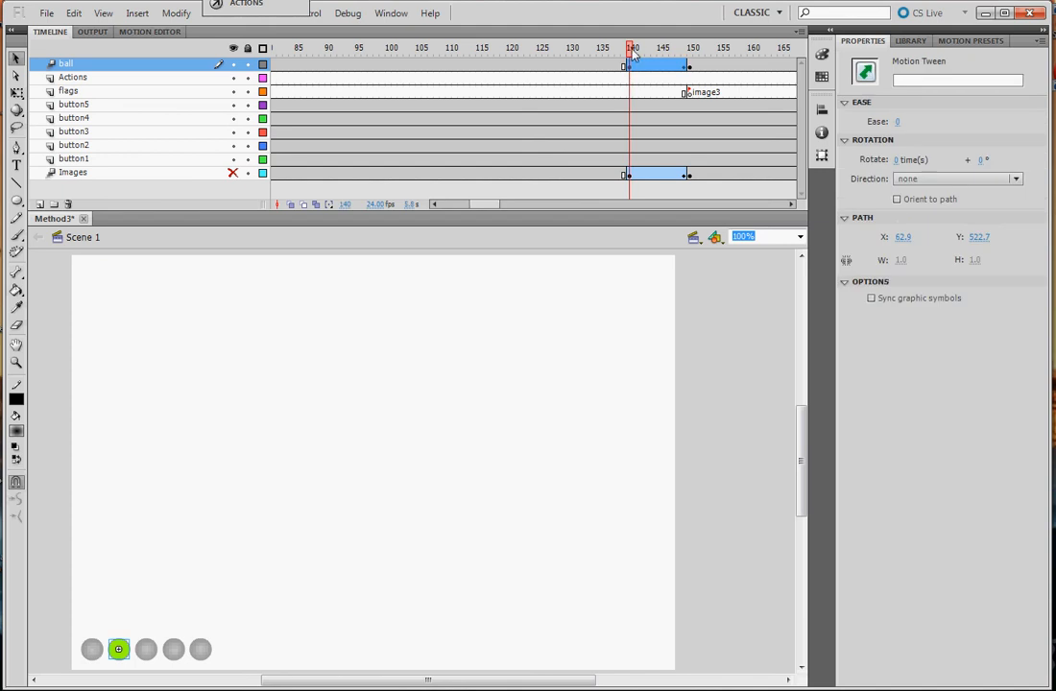
left_click_drag(632, 54, 565, 63)
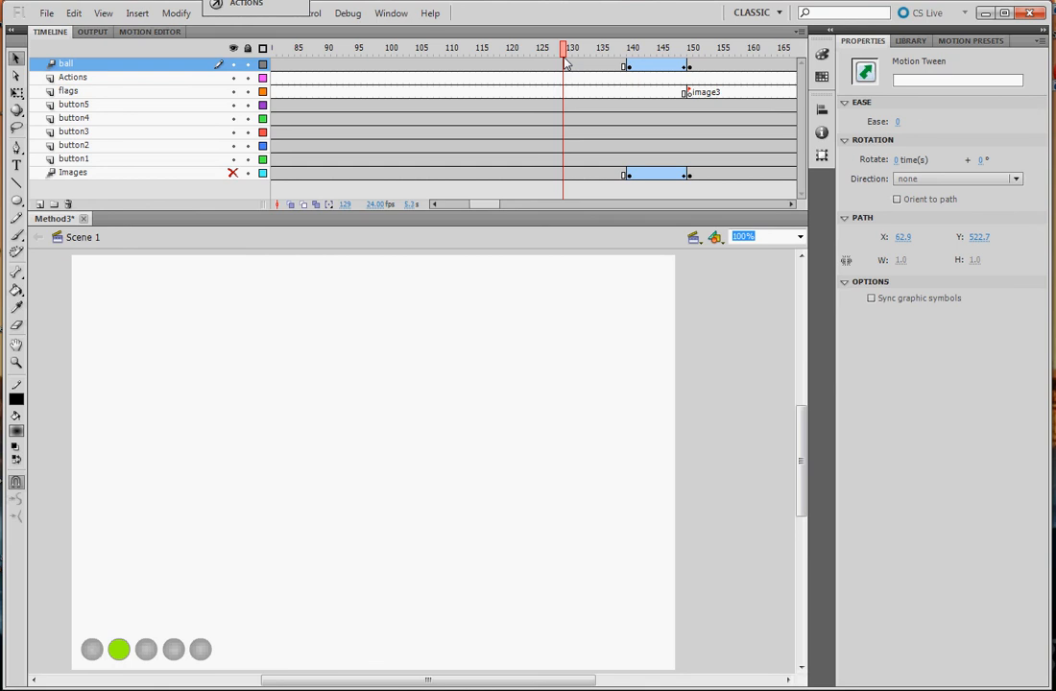
left_click_drag(480, 208, 447, 211)
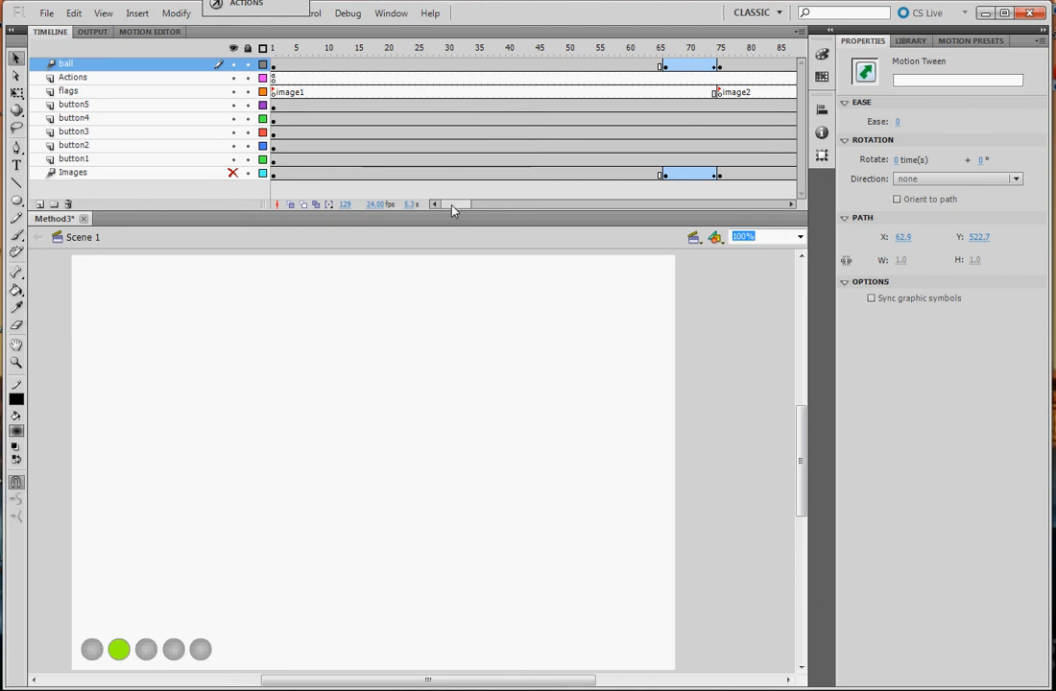
left_click(233, 173)
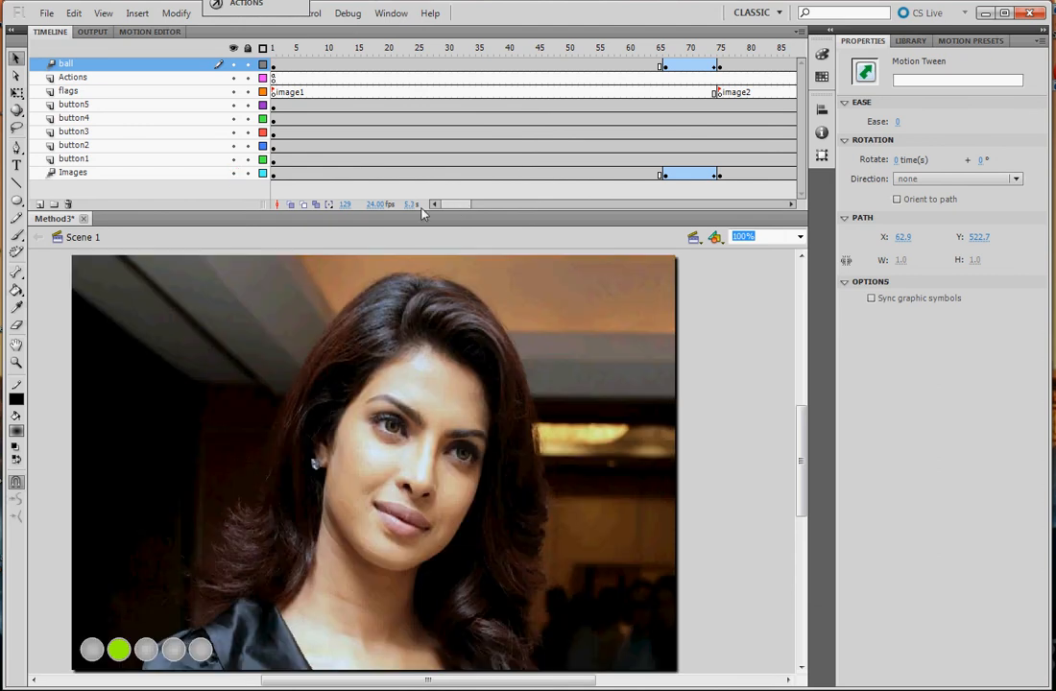